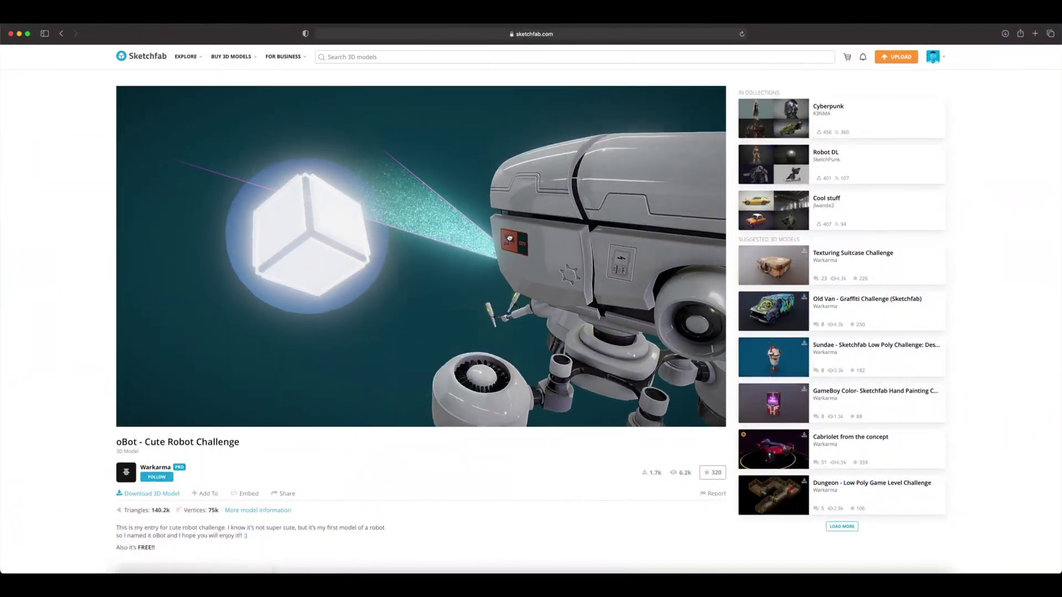
Download the oBot model as autoconverted glTF into the Extreme SSD robot challenge folder.
drag(510, 239, 570, 236)
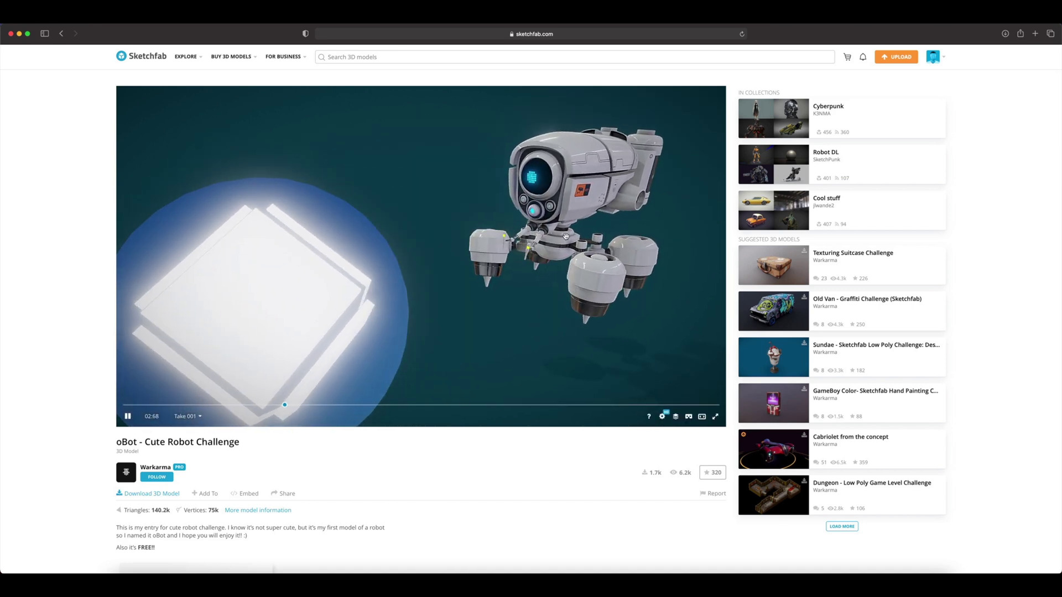
click(164, 495)
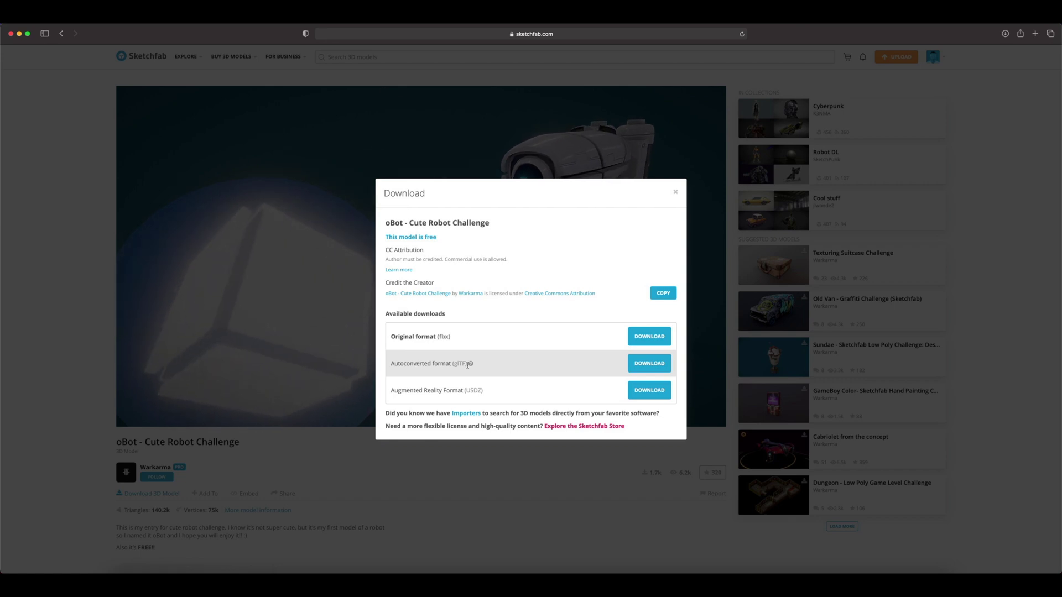
click(640, 365)
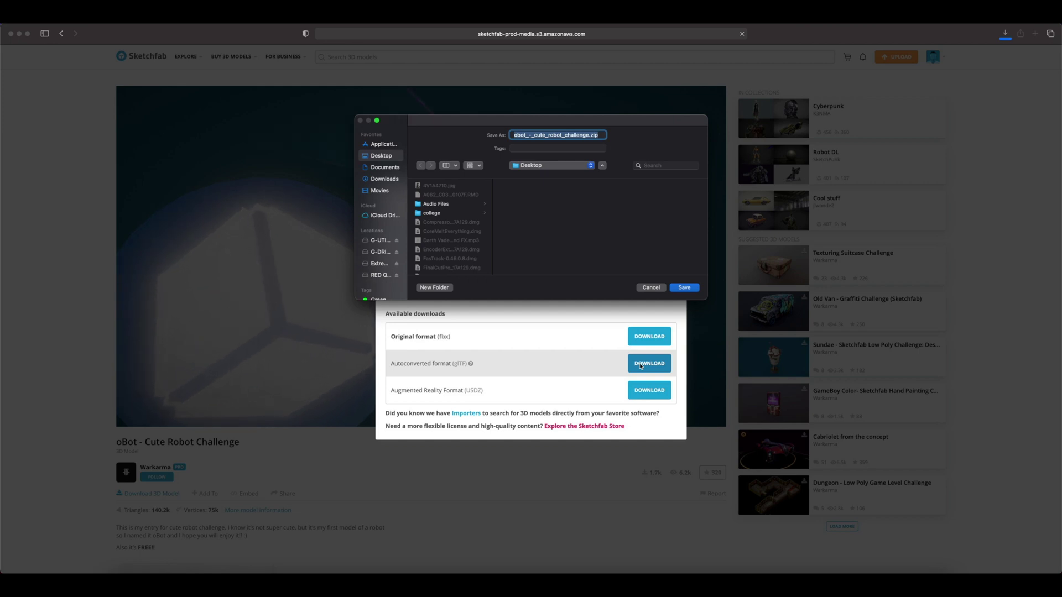
click(380, 263)
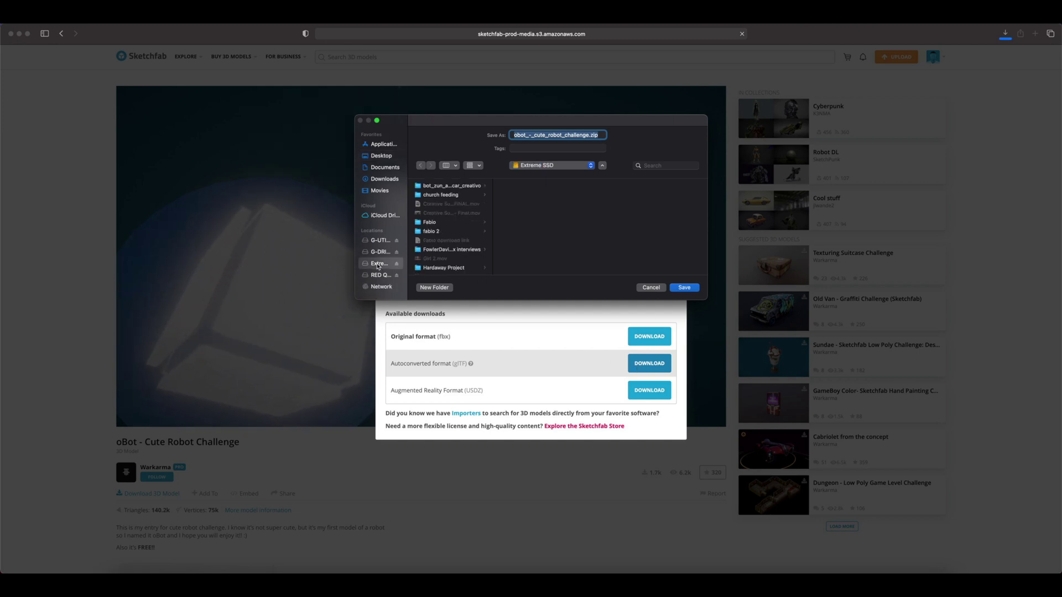
click(430, 224)
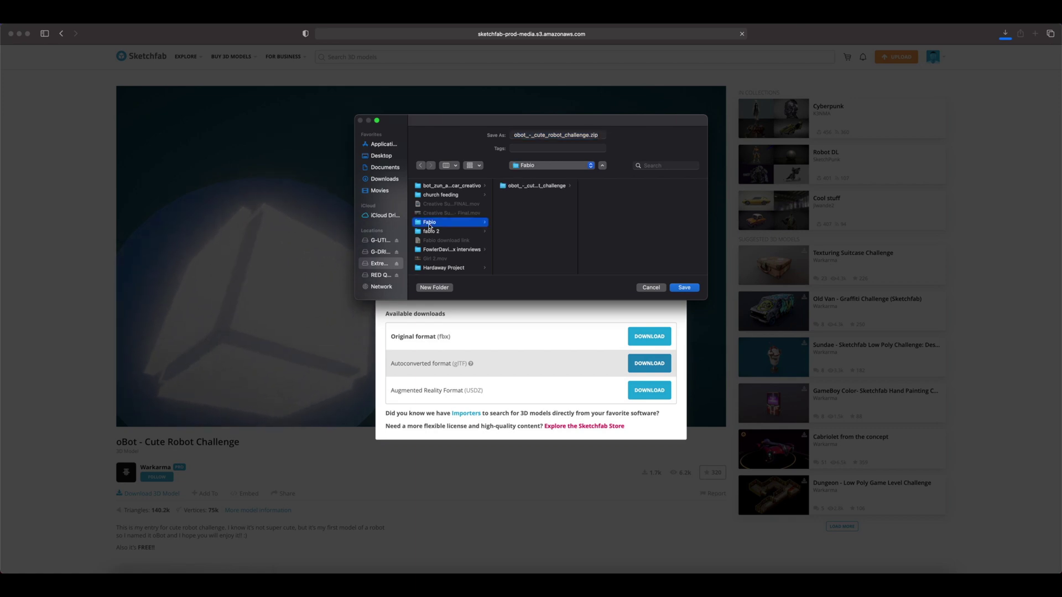
click(504, 189)
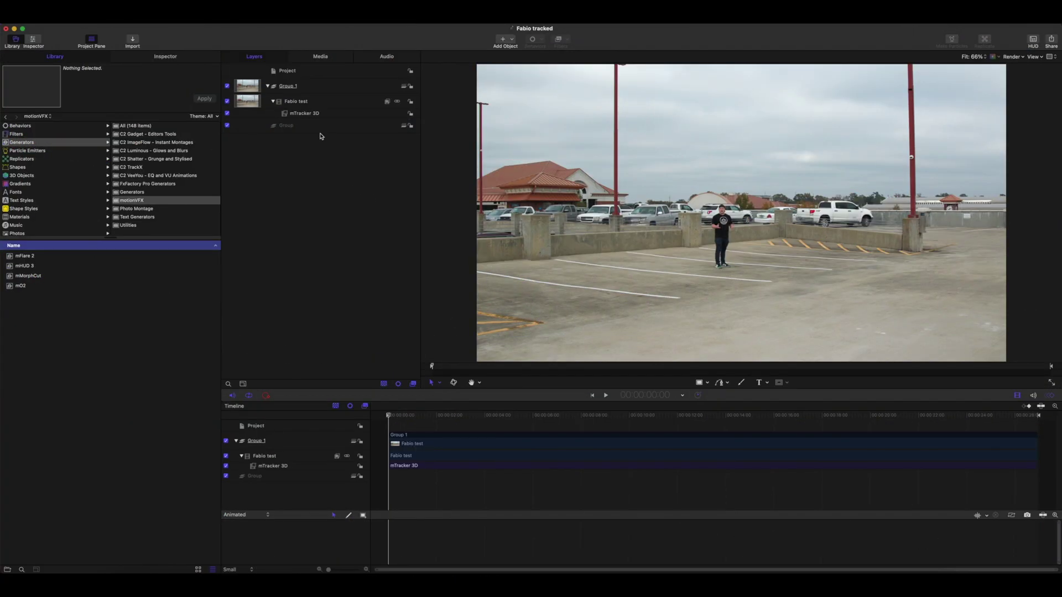
Drag the motionVFX mO2 generator into the Layers list as a new Group 2 at 00:00:05:16.
click(304, 114)
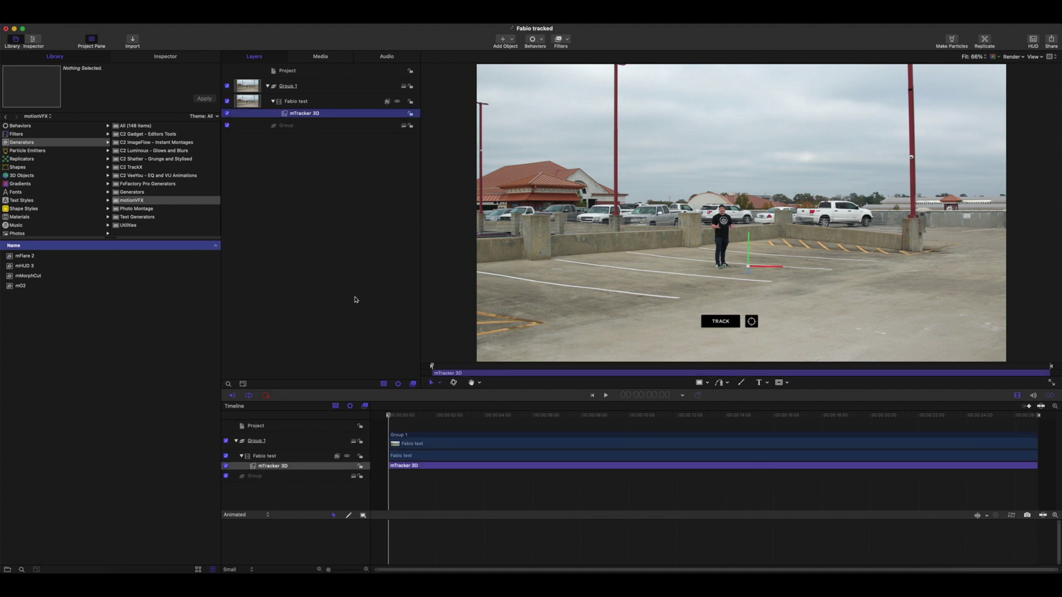
mouse_move(394, 420)
mouse_down()
mouse_move(698, 415)
mouse_move(380, 410)
mouse_up()
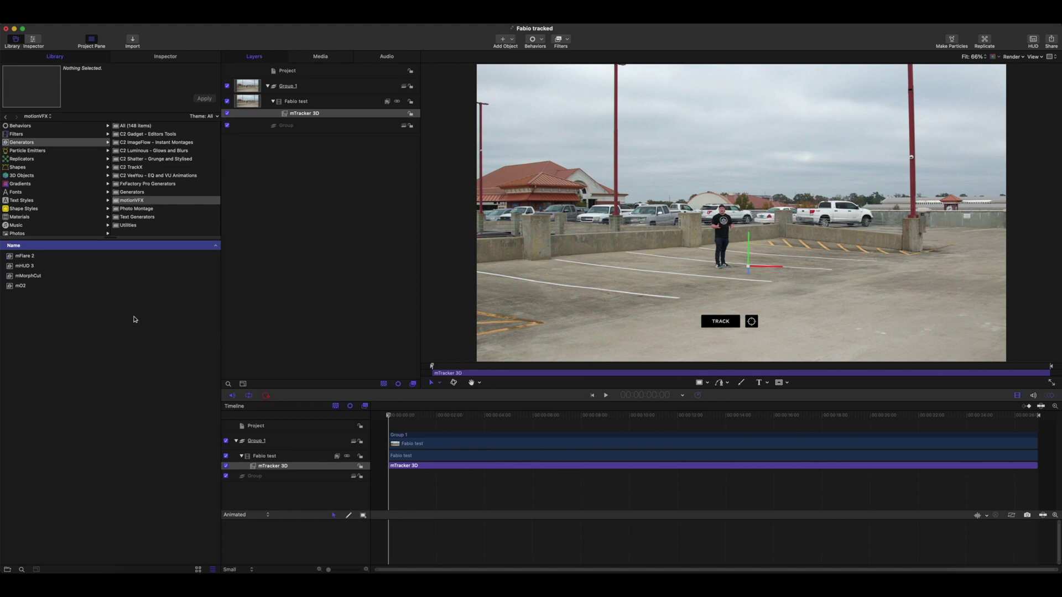
click(20, 286)
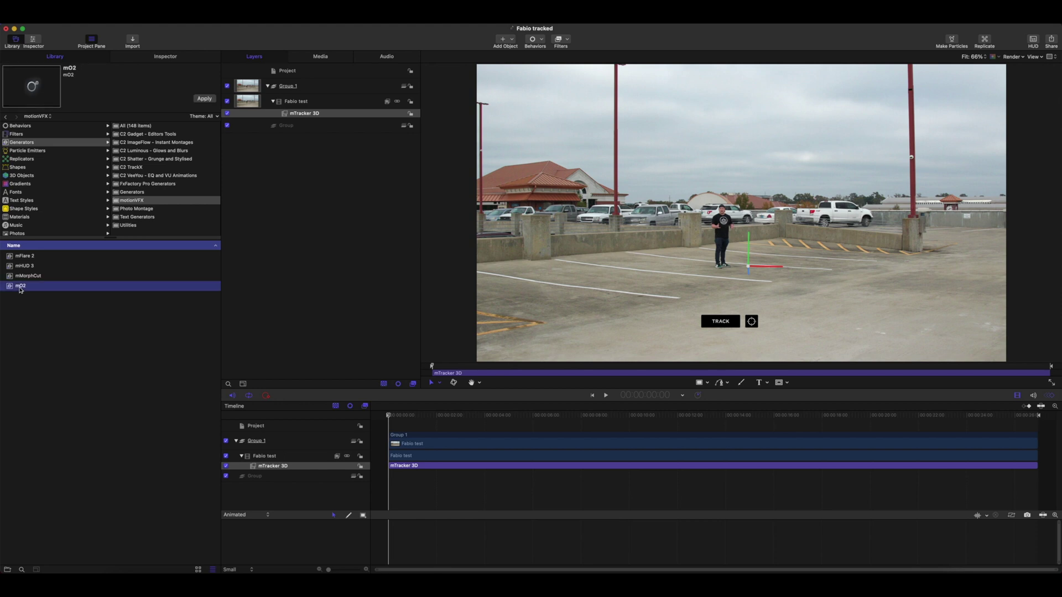
drag(16, 289, 310, 79)
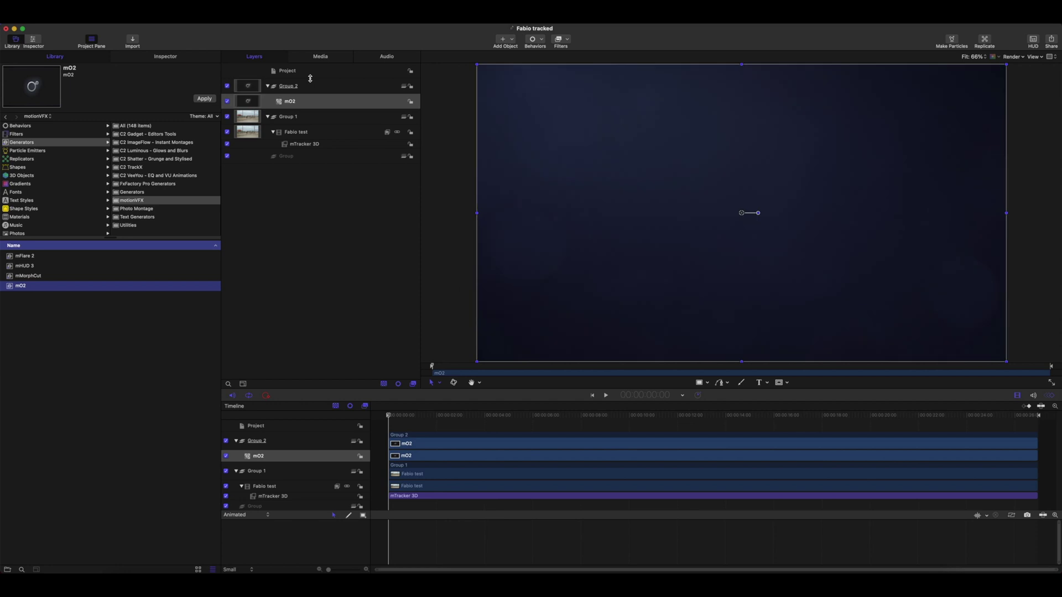
Switch to Adjust Item mode and delete mO2's Default Camera.
click(440, 383)
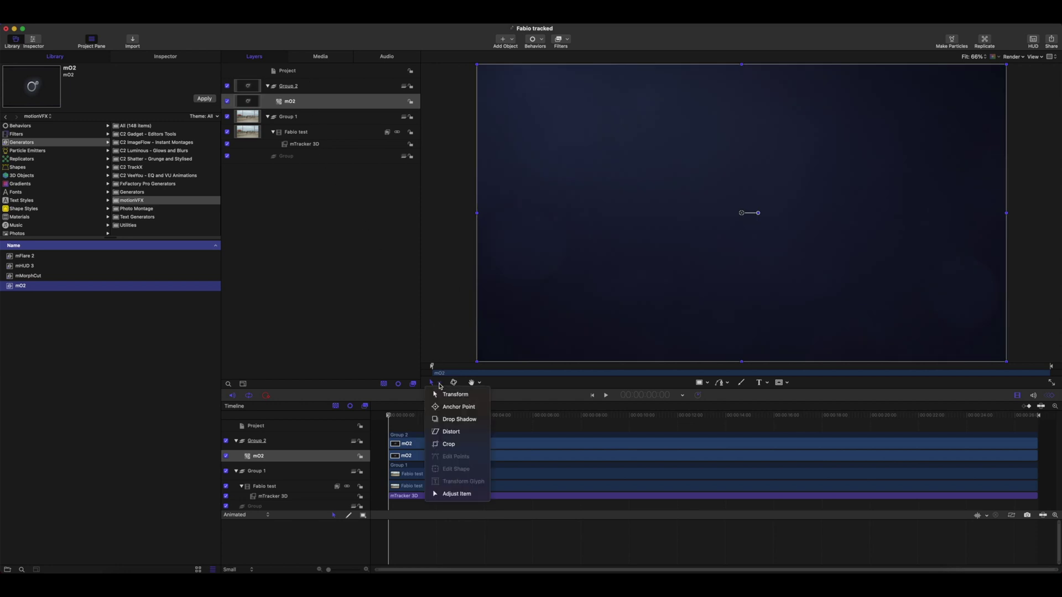
click(447, 494)
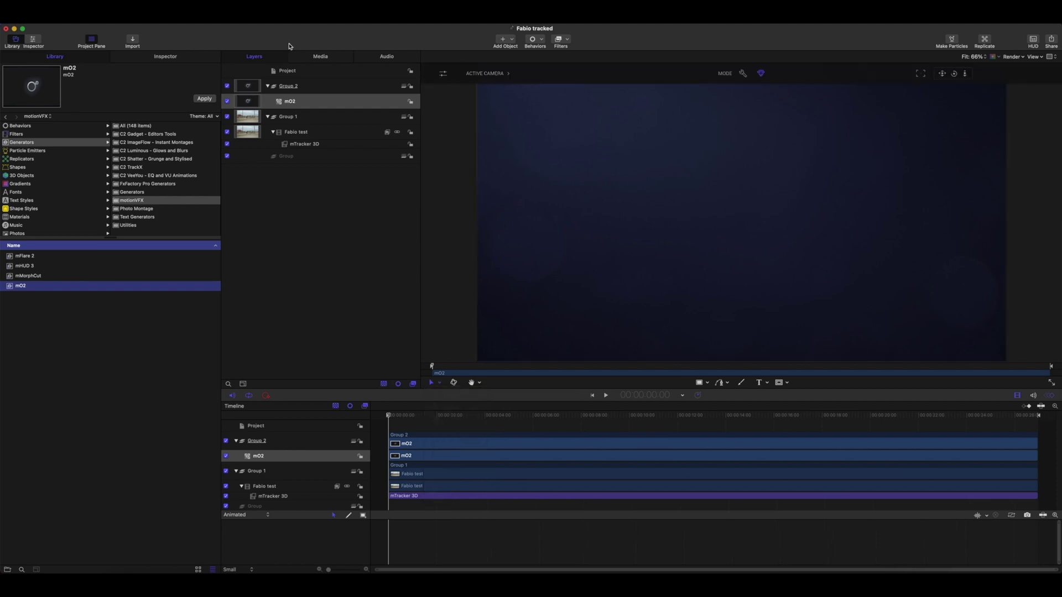
click(164, 57)
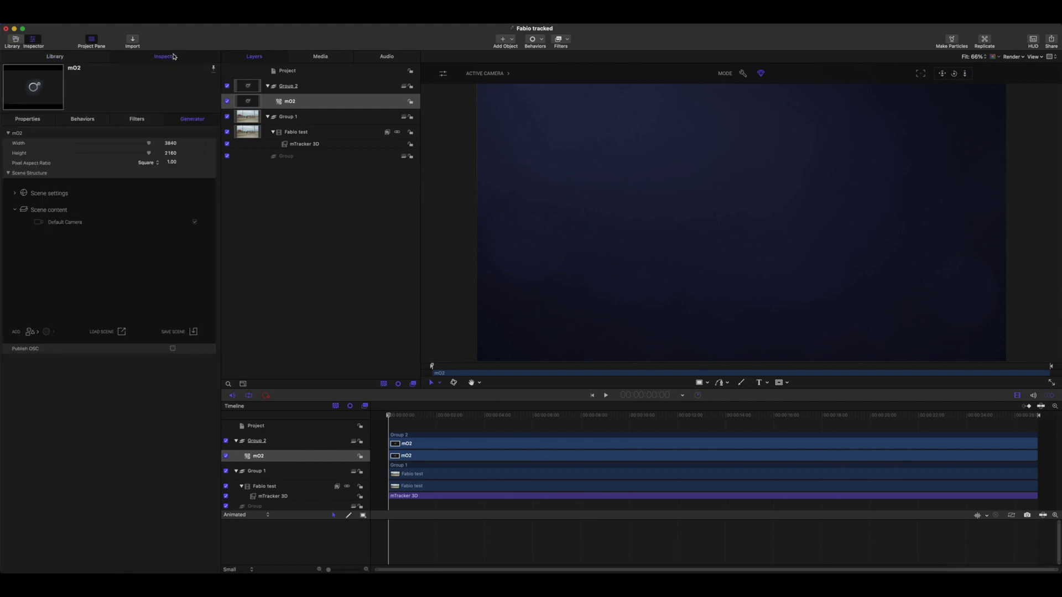
right_click(76, 221)
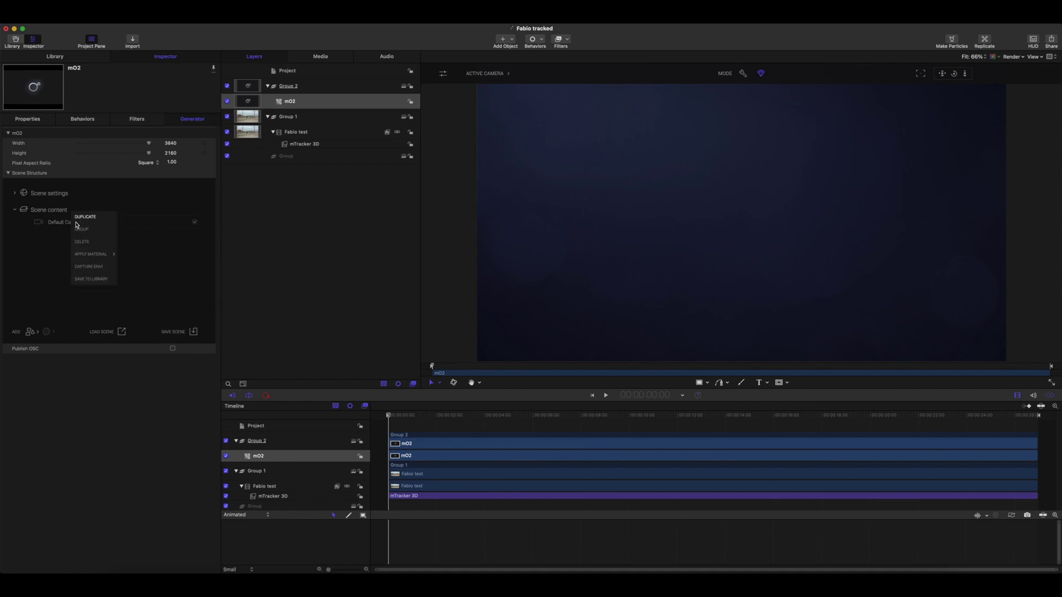
click(81, 242)
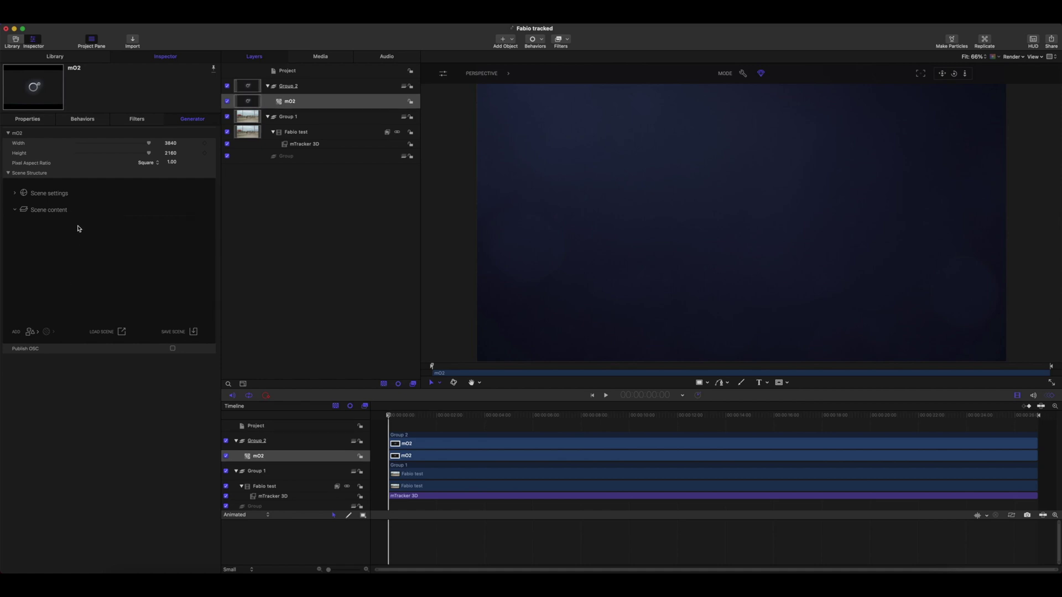
Copy the track from the mTracker 3D layer.
click(304, 145)
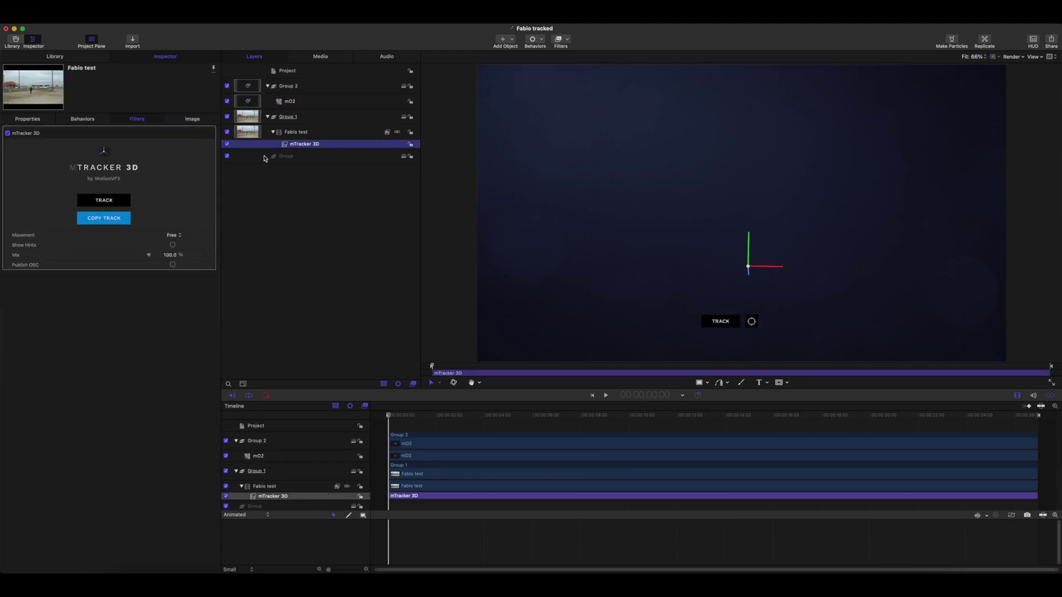
click(113, 221)
click(113, 221)
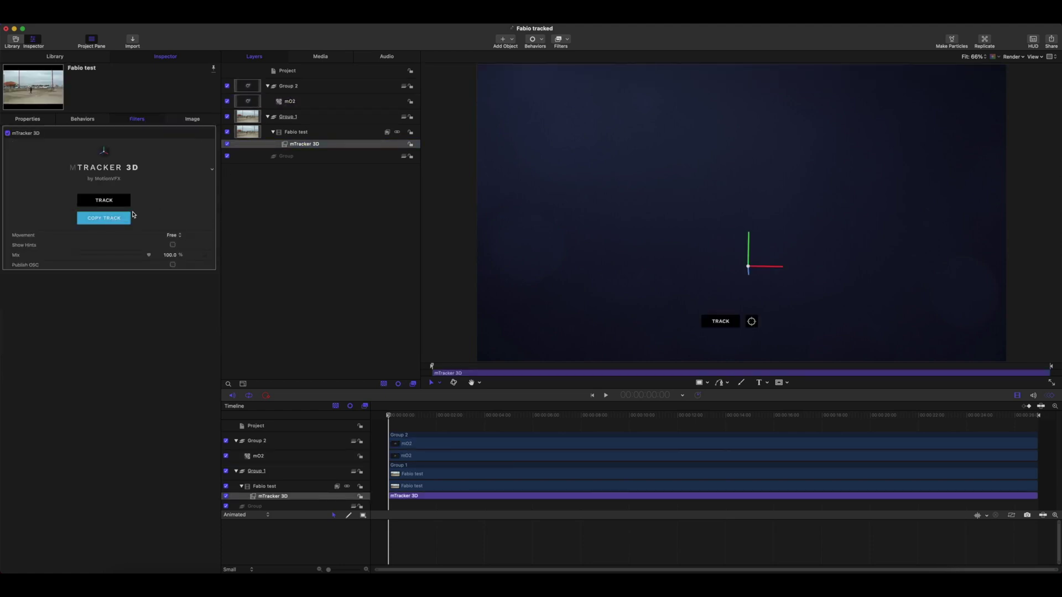
Add the copied mTracker 3D Data to mO2, creating a Scene with Camera and 3D Group.
click(288, 102)
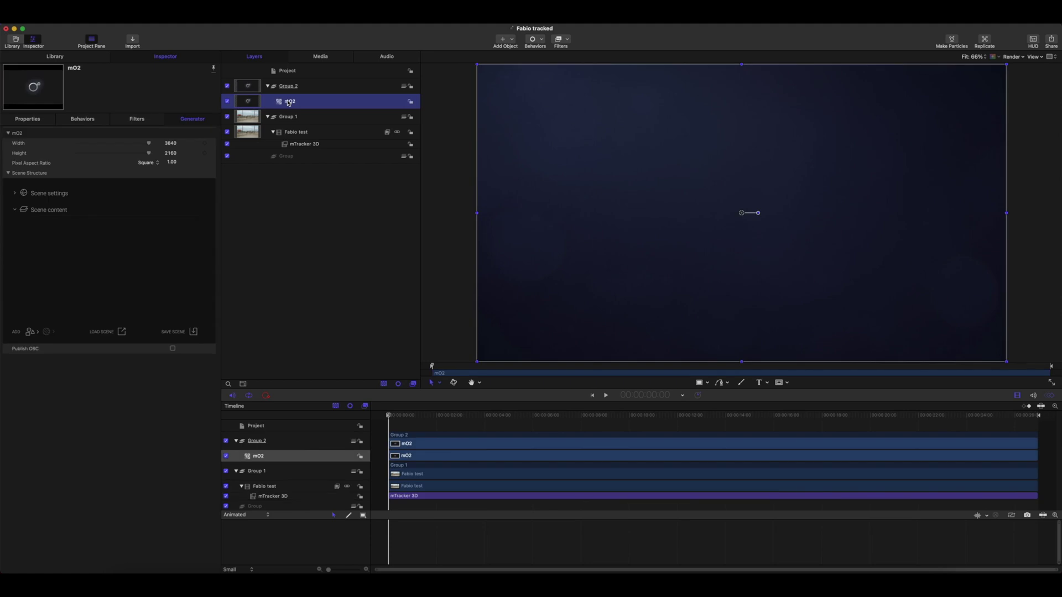
click(442, 385)
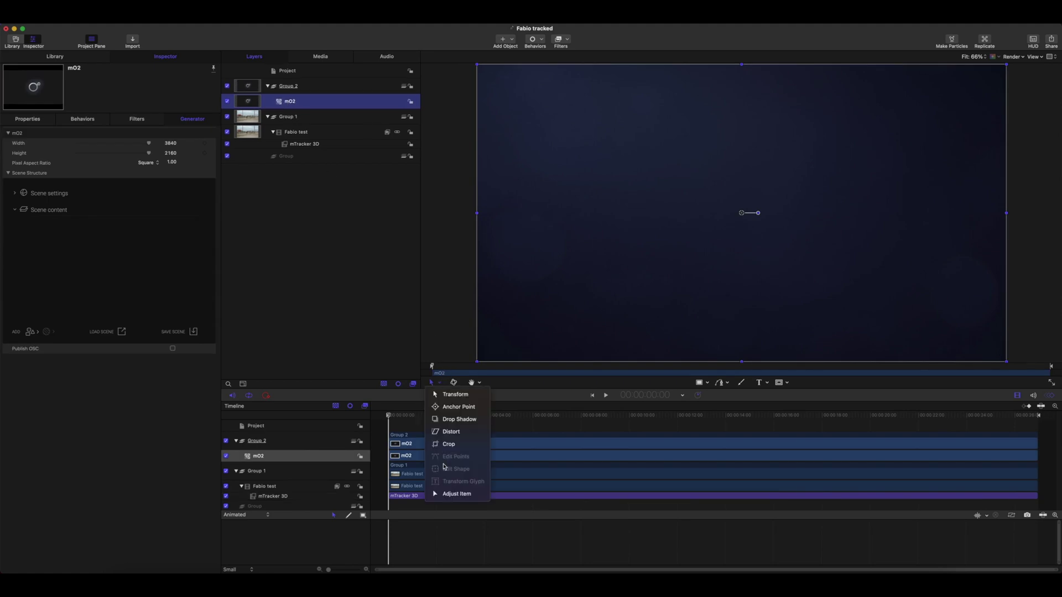
click(453, 494)
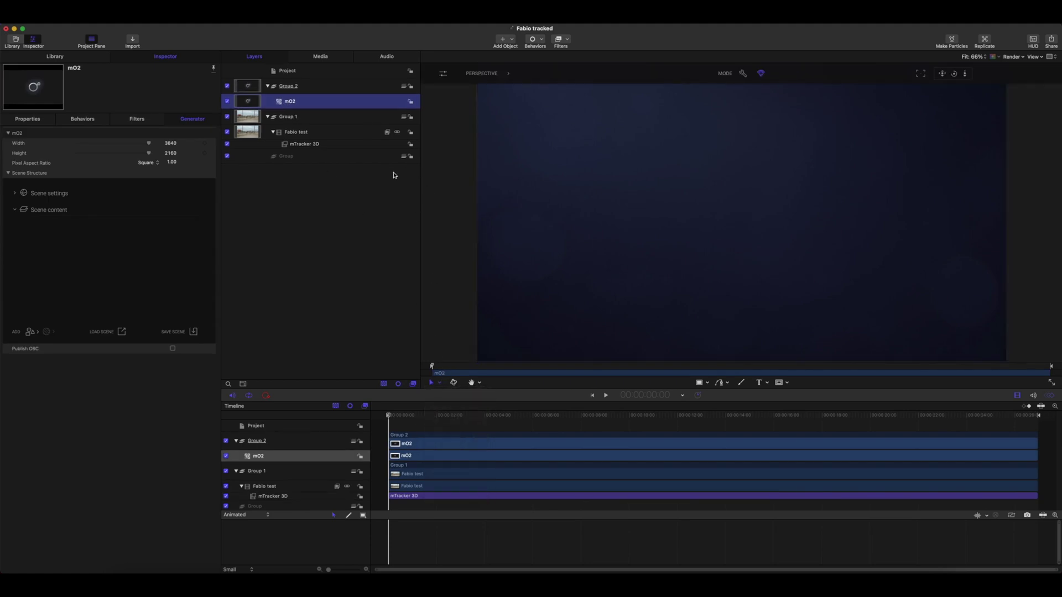
click(30, 331)
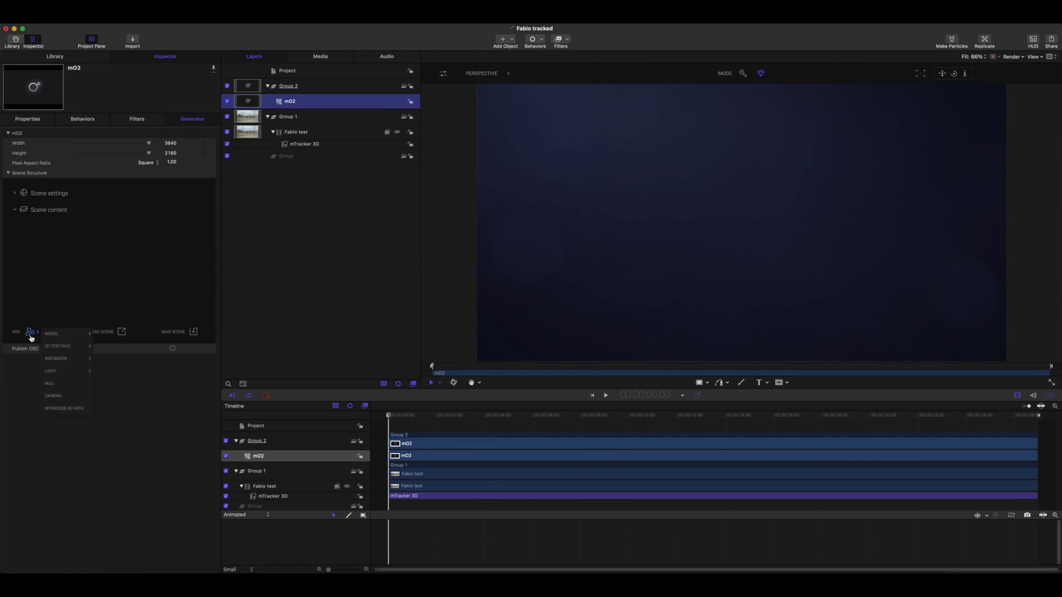
click(57, 409)
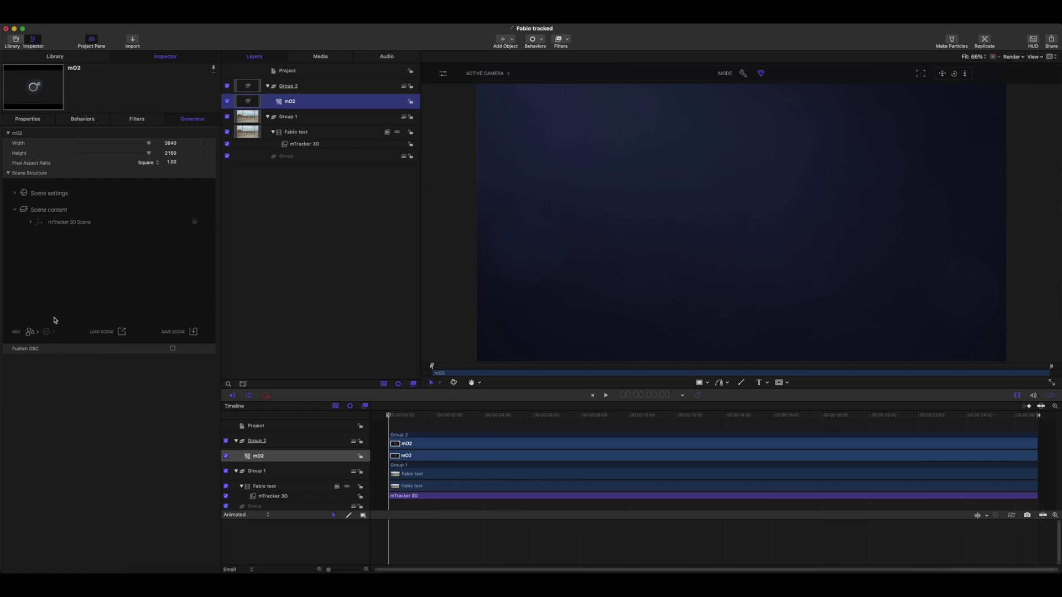
click(31, 223)
click(15, 194)
Set mO2's scene background Type to Alpha Channel and scrub to check the 3D Group placement.
click(46, 219)
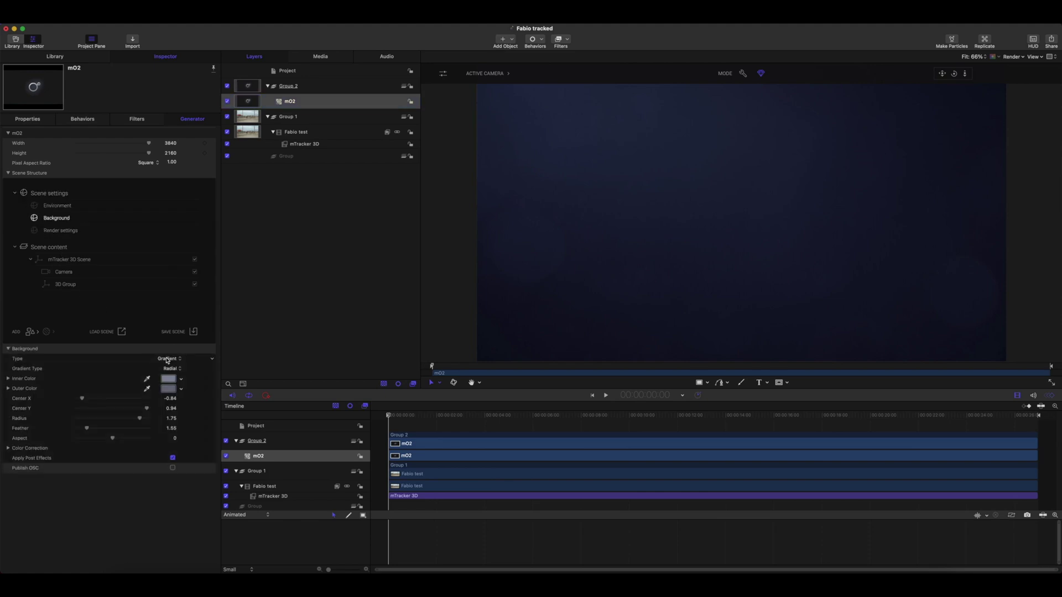
click(168, 360)
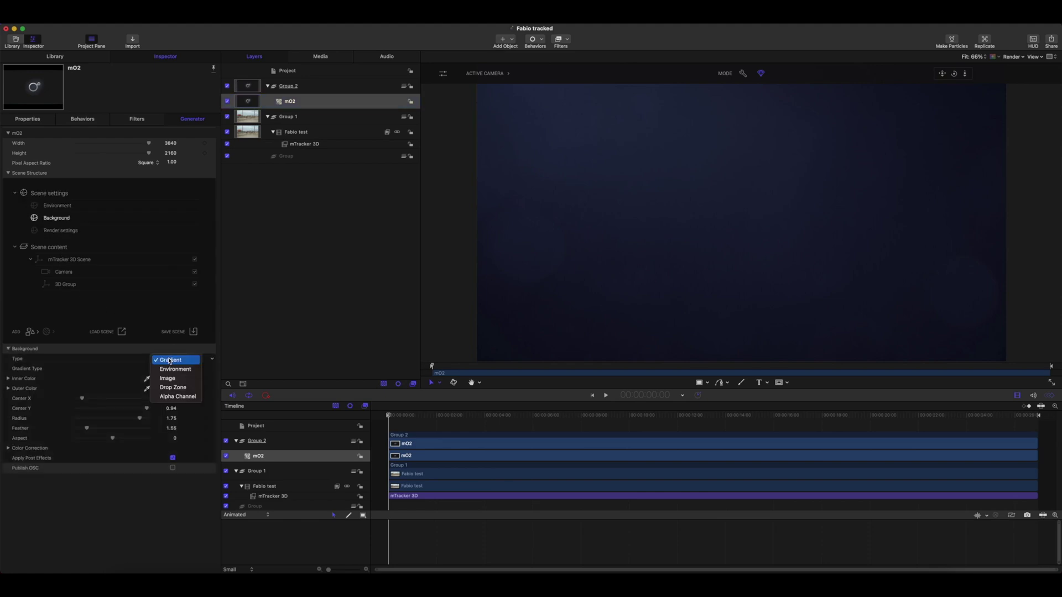
click(178, 396)
click(75, 286)
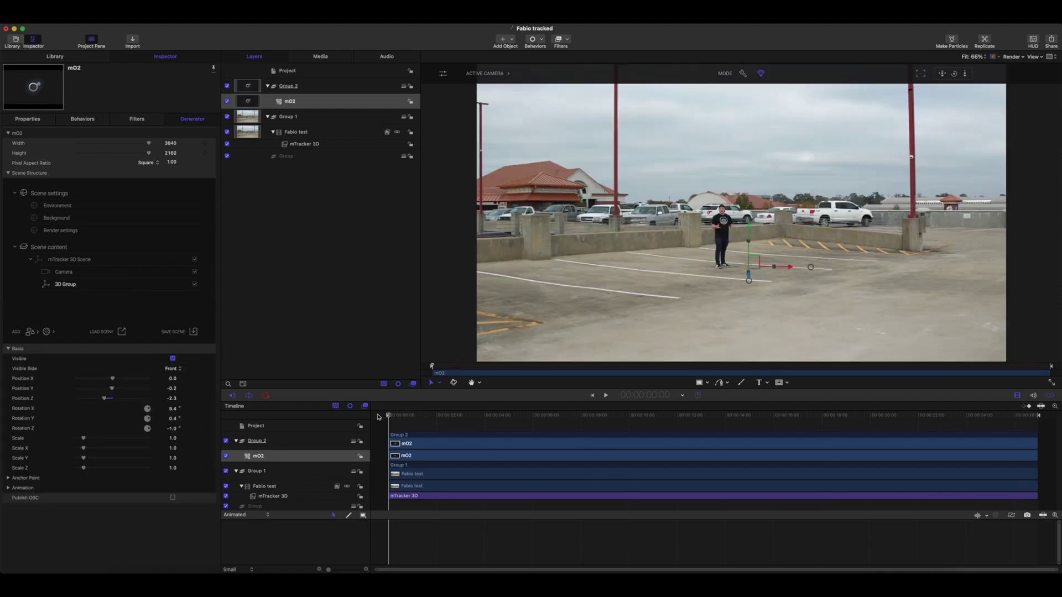
mouse_move(390, 417)
mouse_down()
mouse_move(661, 434)
mouse_move(378, 420)
mouse_up()
click(31, 333)
Import a model from disk, choosing scene.gltf from the Extreme SSD oBot folder.
mouse_move(55, 335)
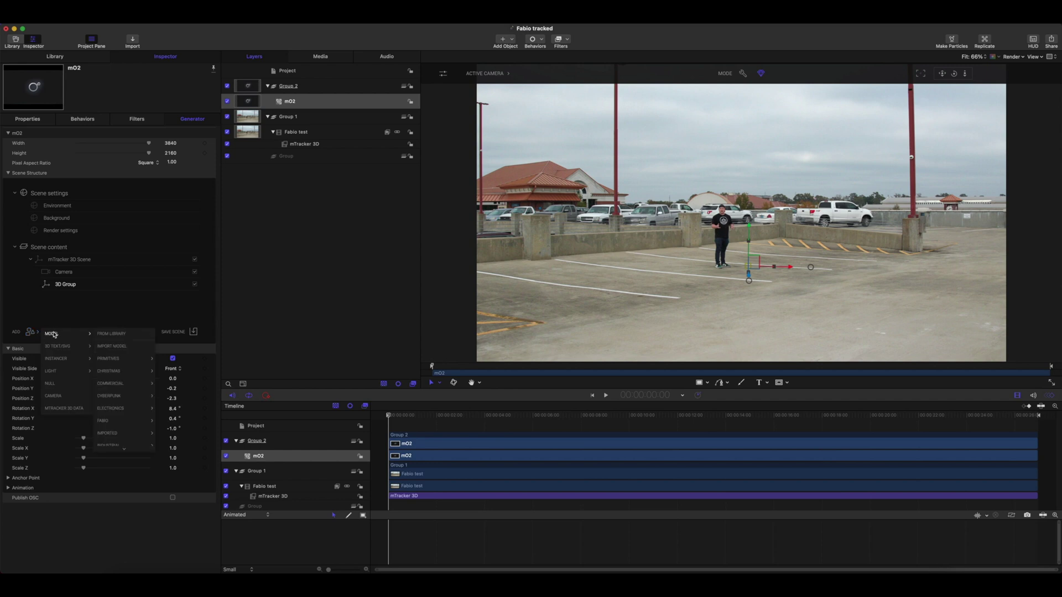
click(123, 347)
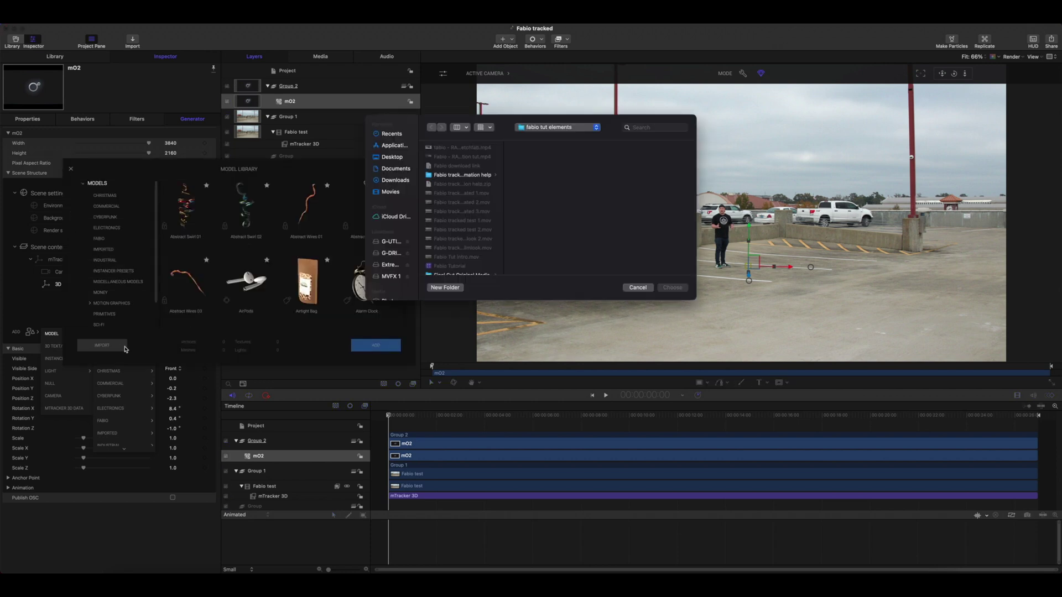
click(548, 128)
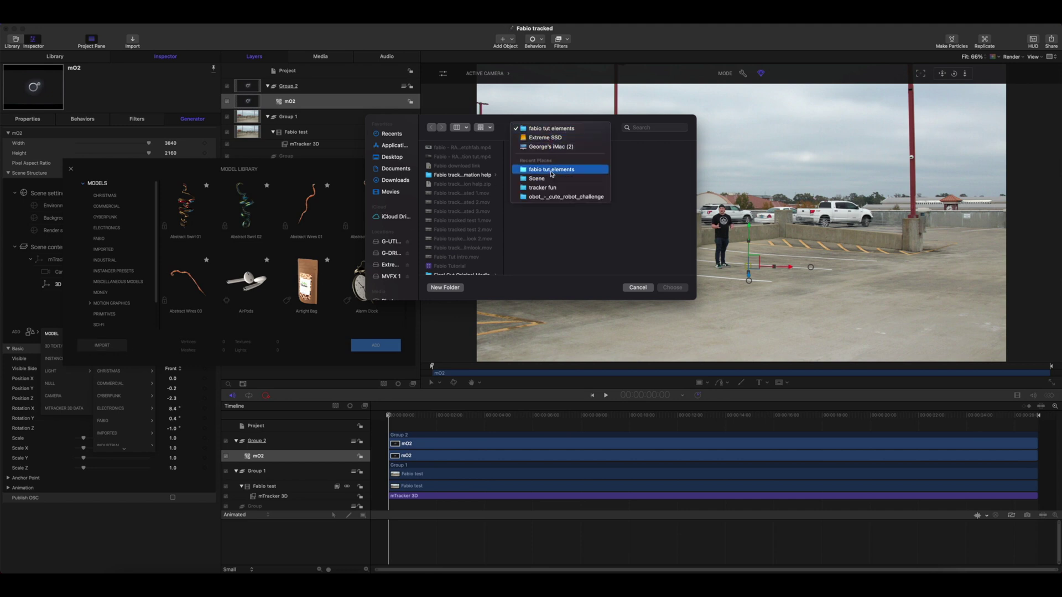
click(555, 139)
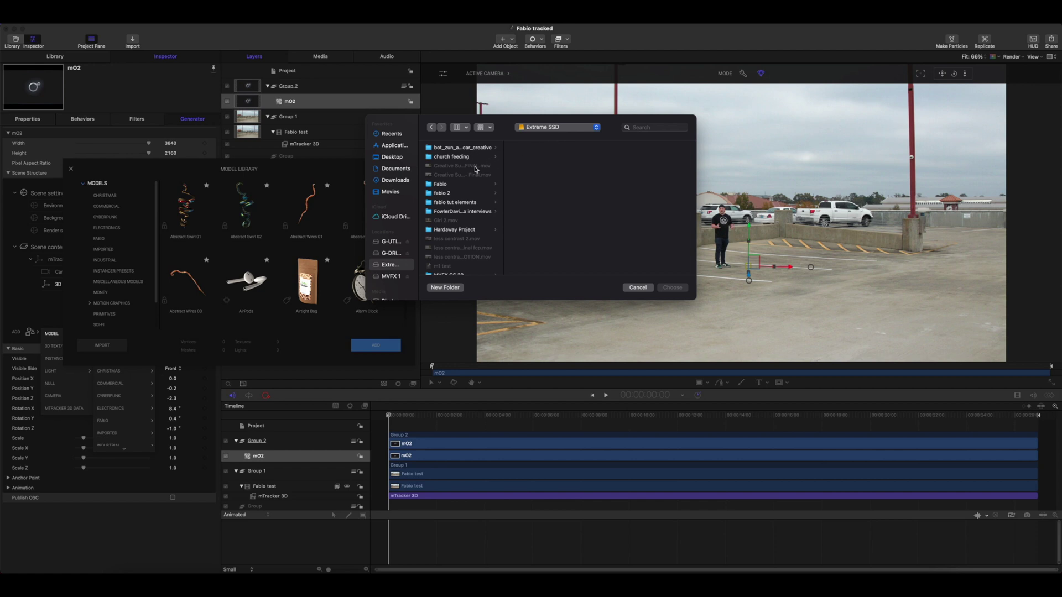
click(447, 194)
click(465, 184)
click(544, 147)
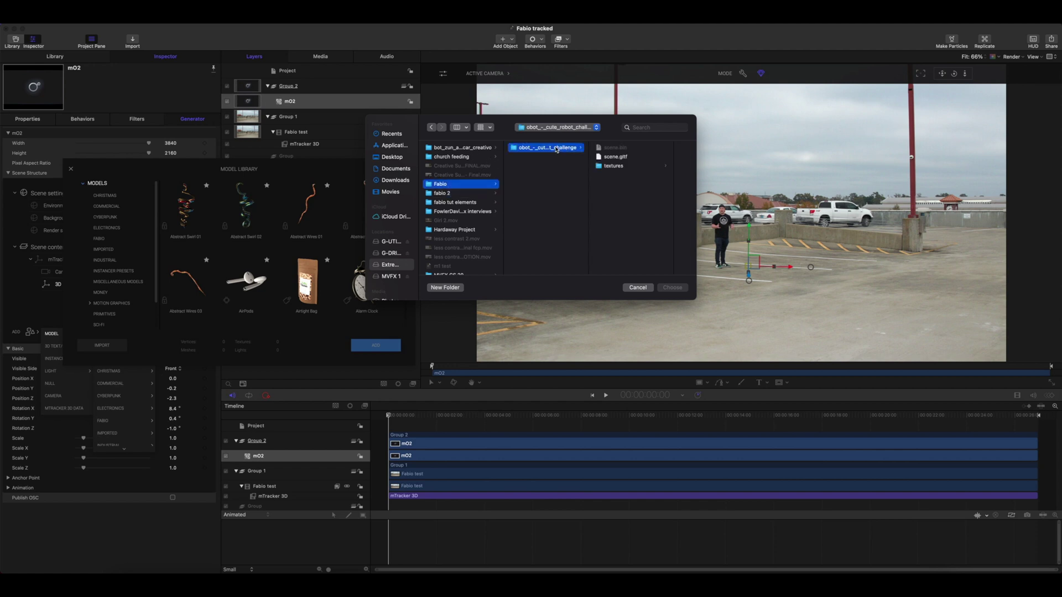
click(614, 158)
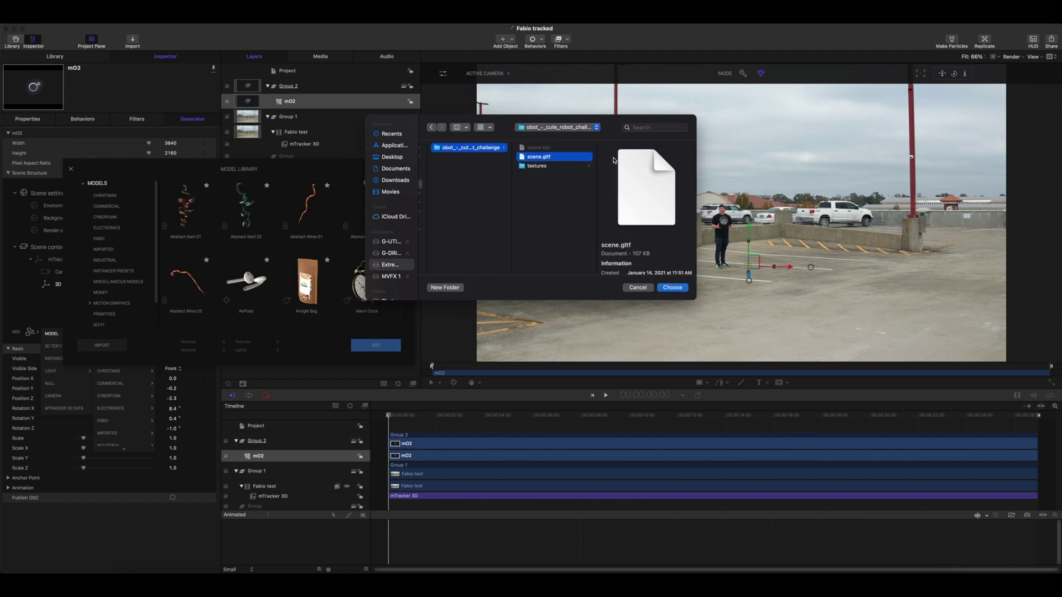
click(672, 287)
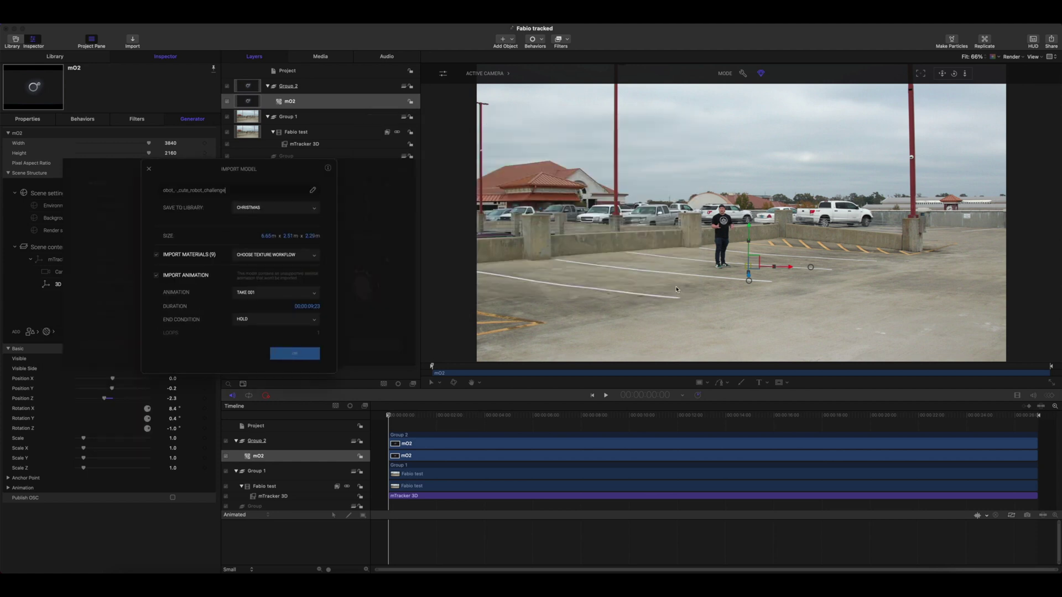
Set Save To Library to the FABIO category.
click(275, 214)
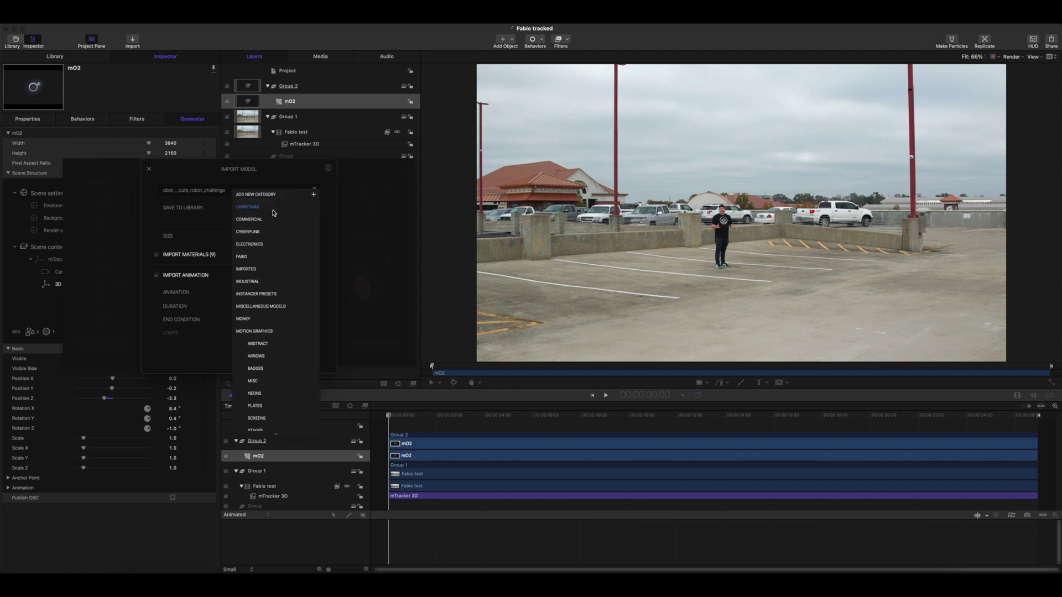
click(242, 257)
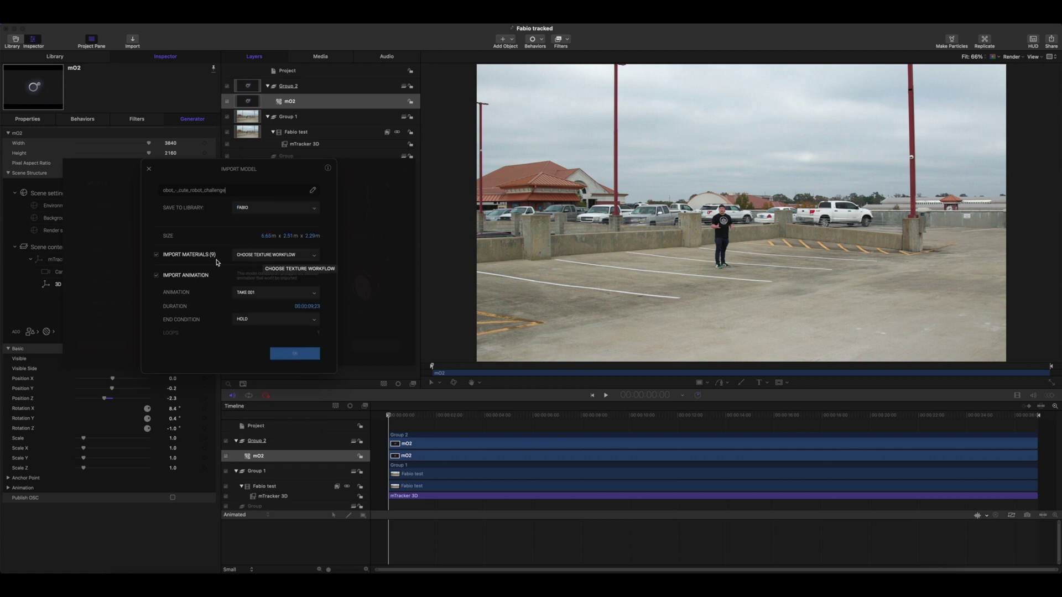
click(277, 256)
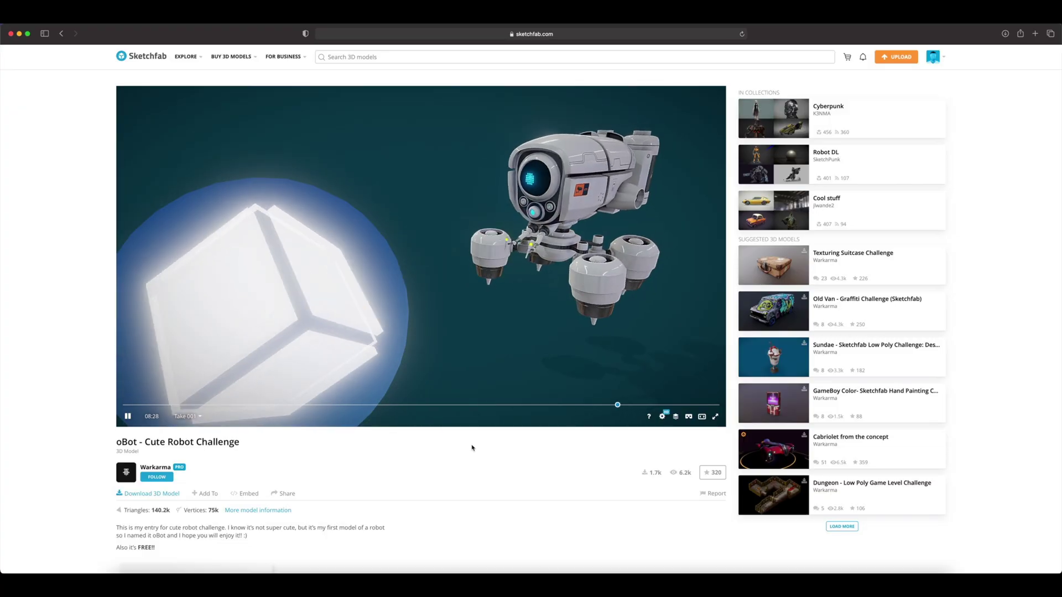
Confirm in Sketchfab's model information that the oBot's PBR type is Metalness, then open Model Inspector.
click(259, 510)
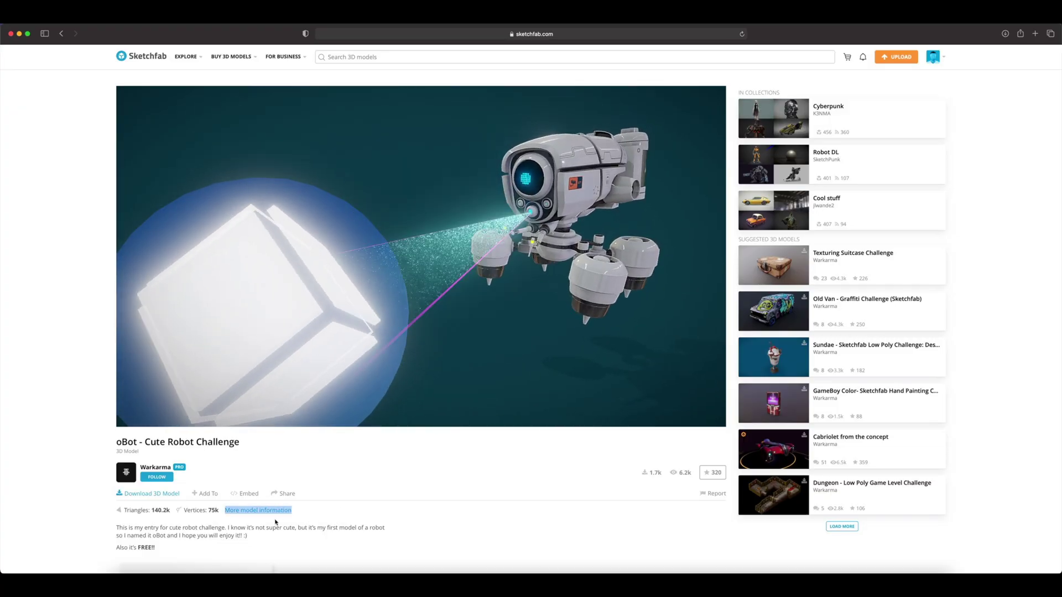
click(271, 513)
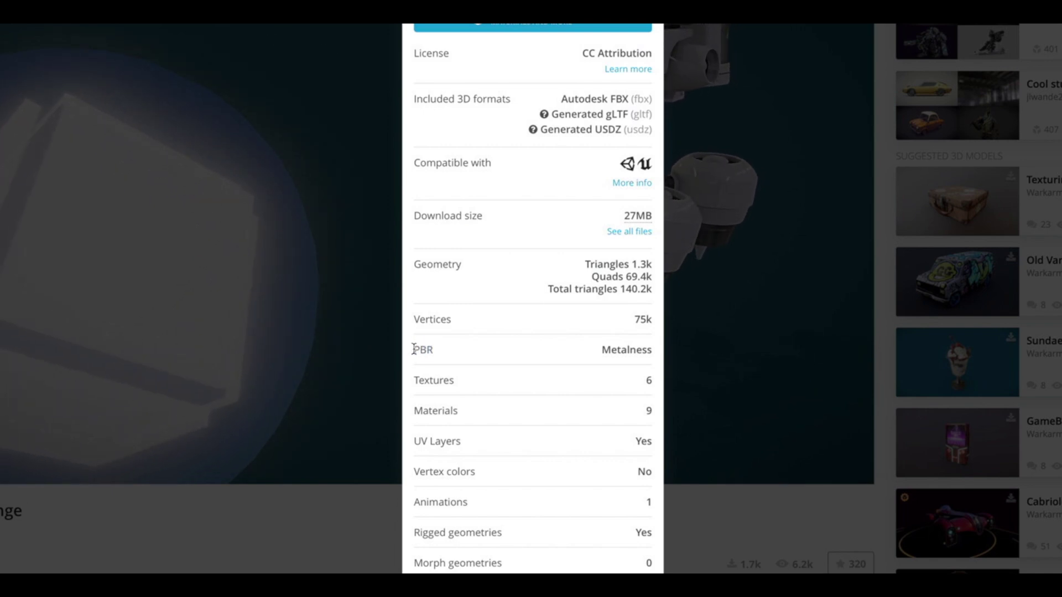
double_click(415, 350)
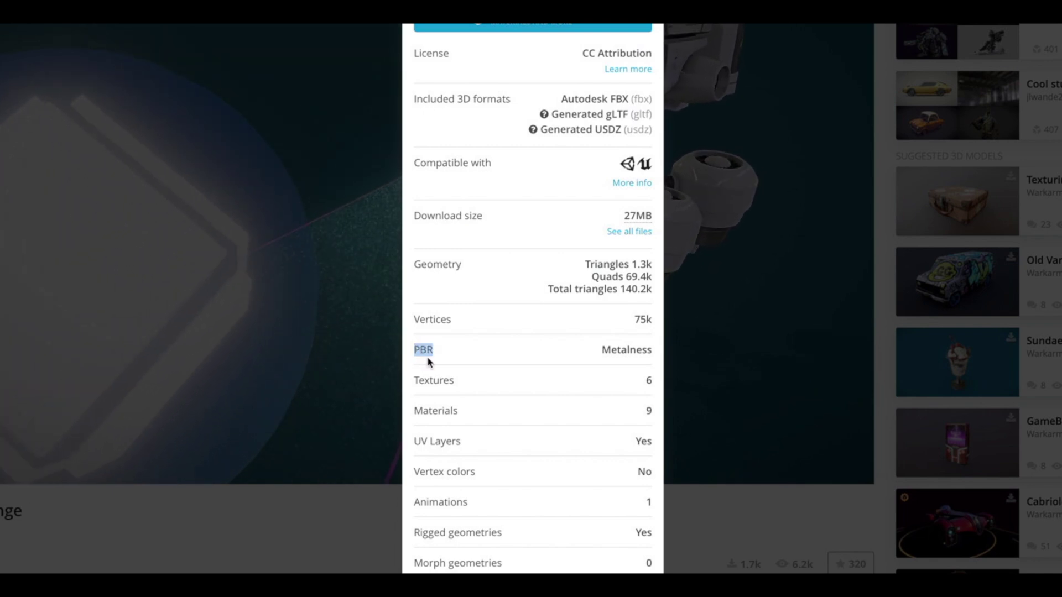
click(428, 360)
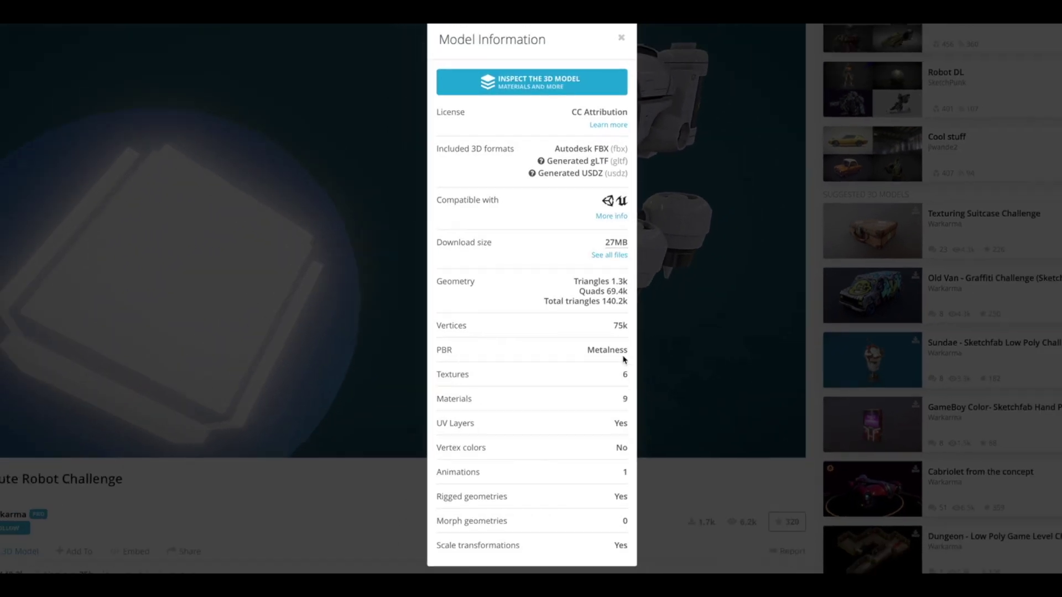
click(693, 364)
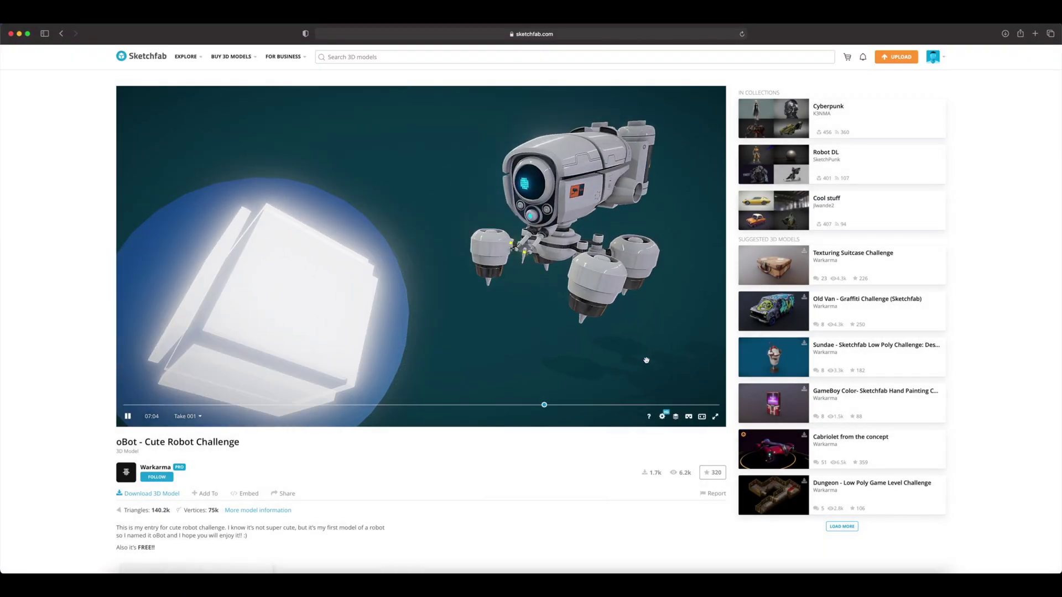
click(675, 417)
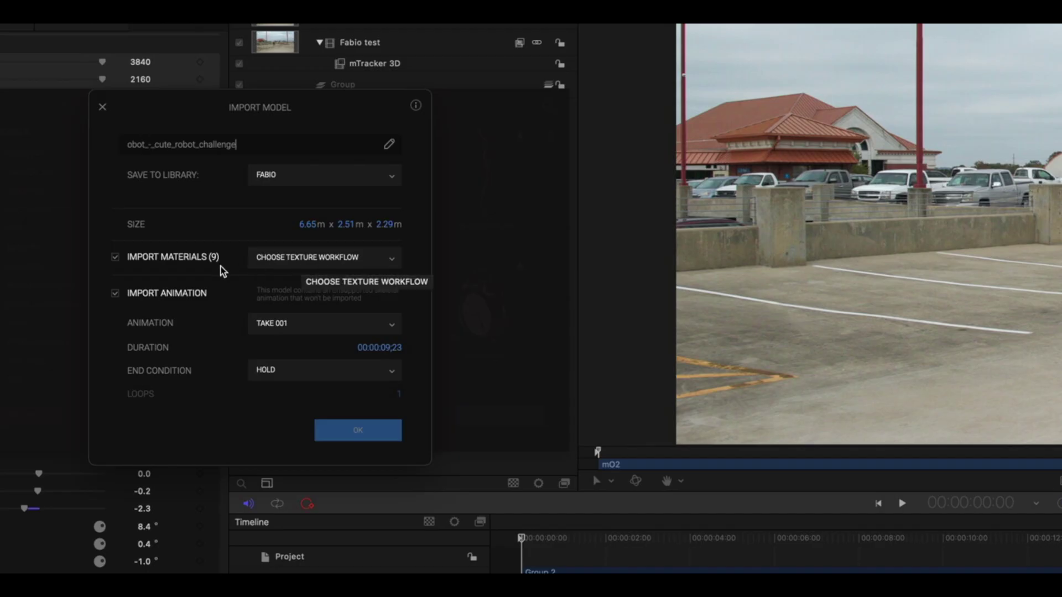
Import the robot with Metalness Roughness textures, LOOP end condition and 3 loops.
click(337, 261)
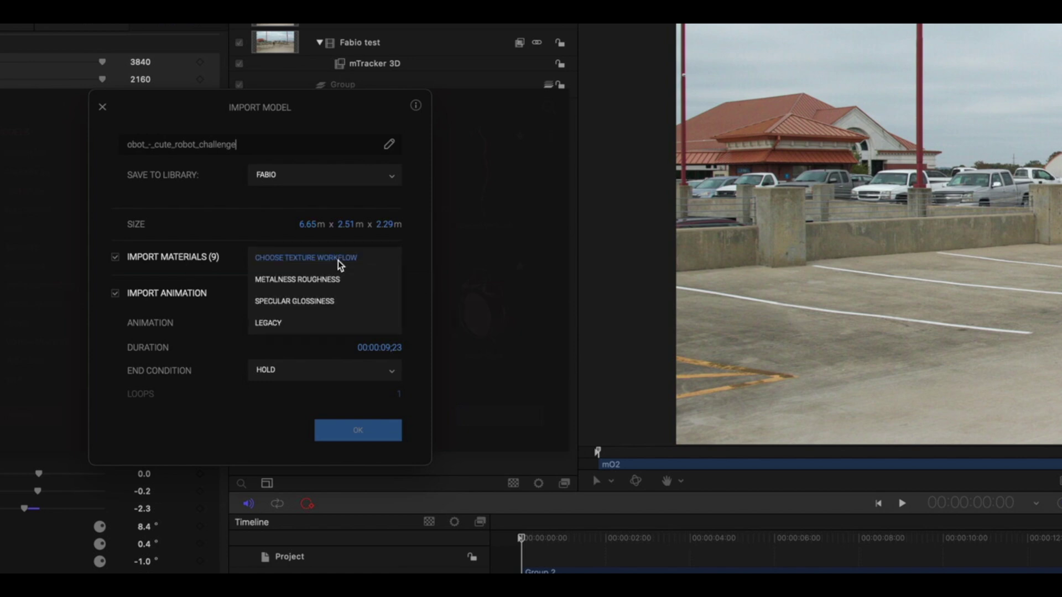
click(310, 280)
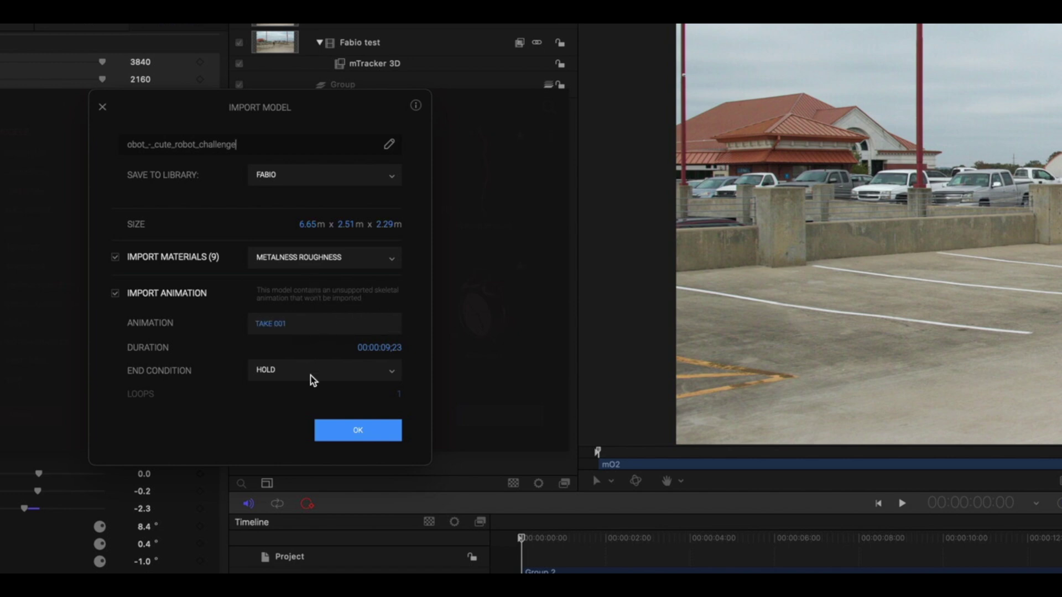
click(393, 370)
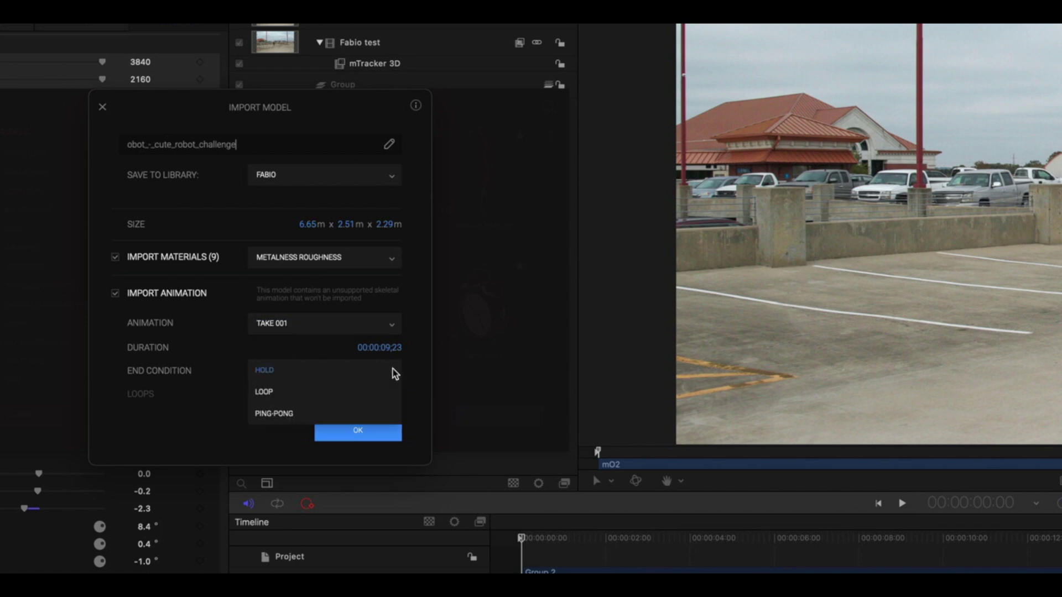
click(267, 394)
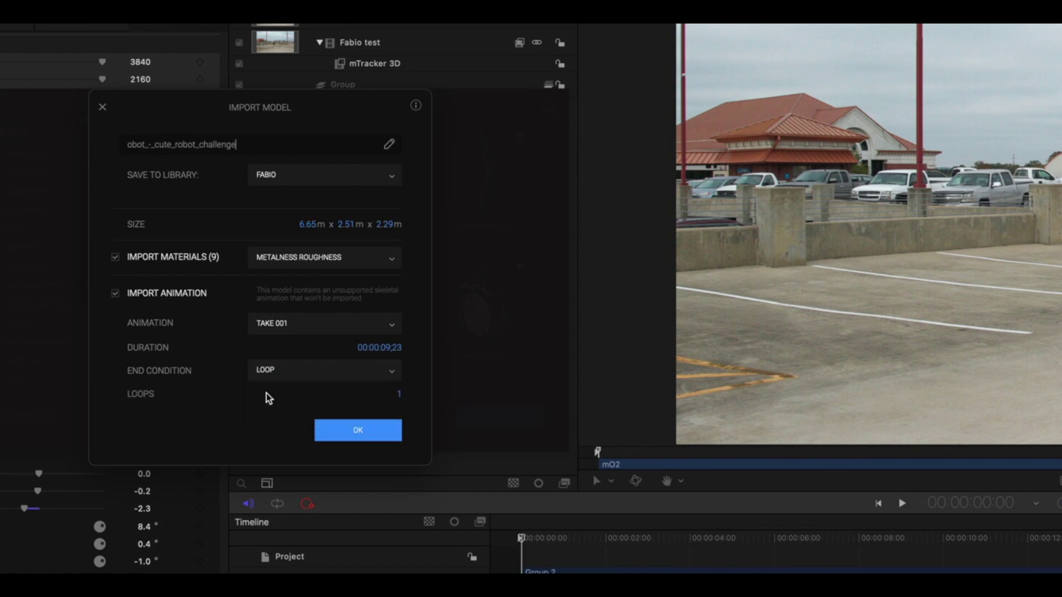
click(399, 395)
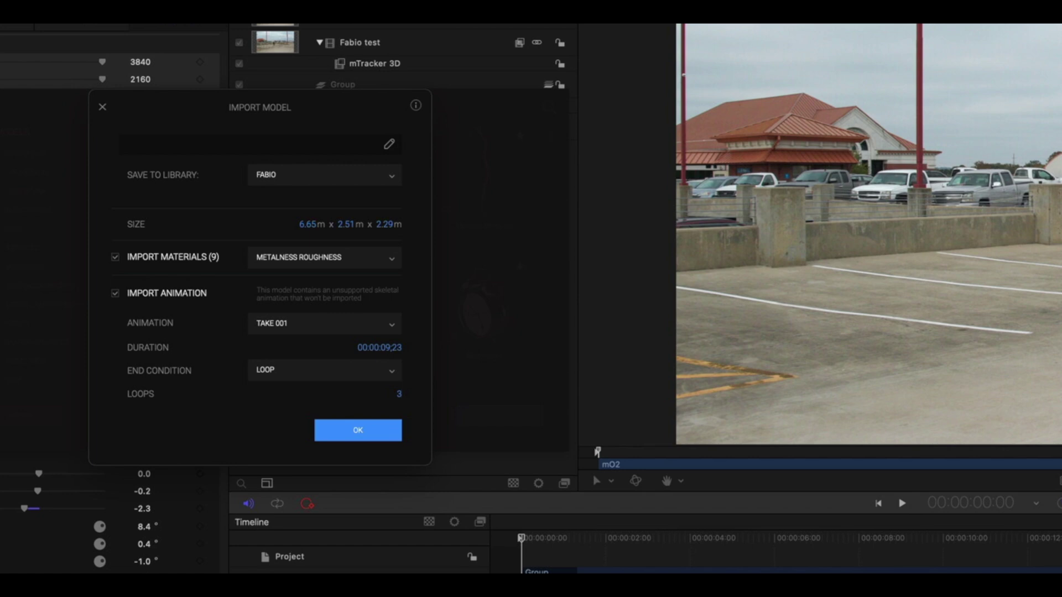
click(367, 433)
click(381, 437)
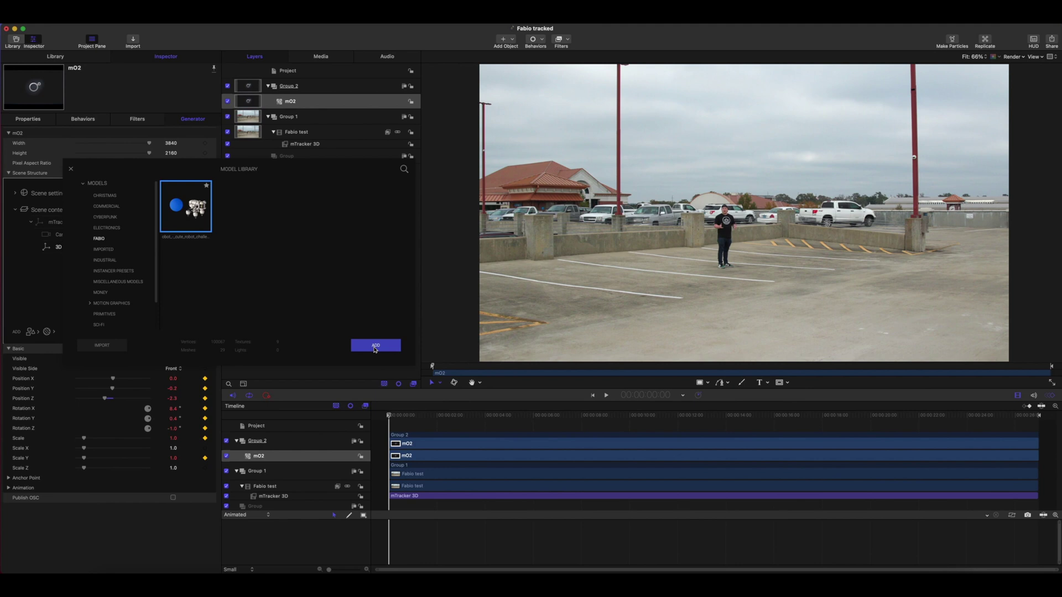
Add the robot thumbnail from the Model Library's FABIO category to the scene.
key(alt)
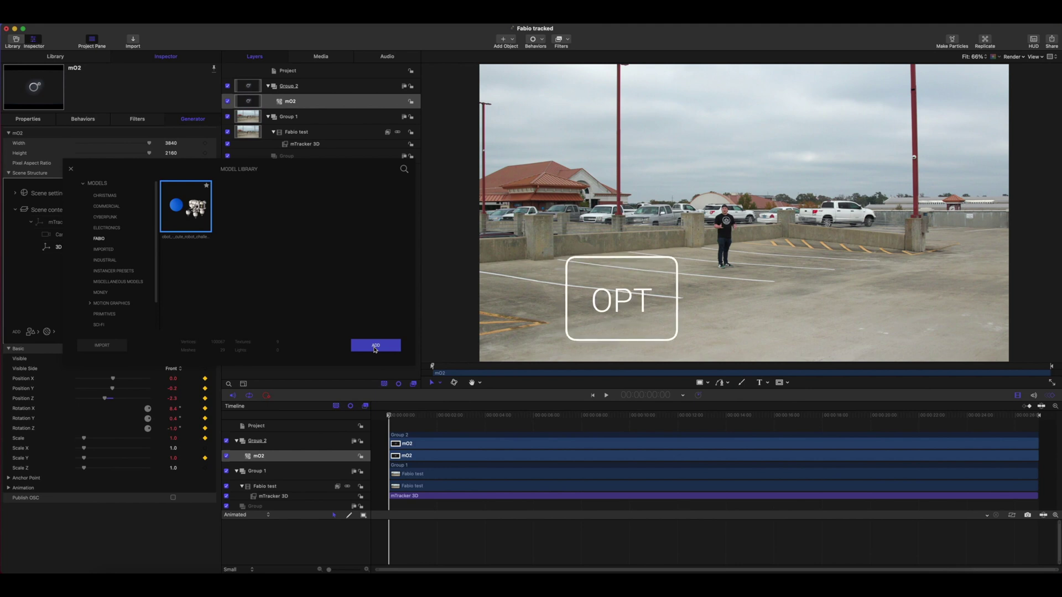
click(376, 347)
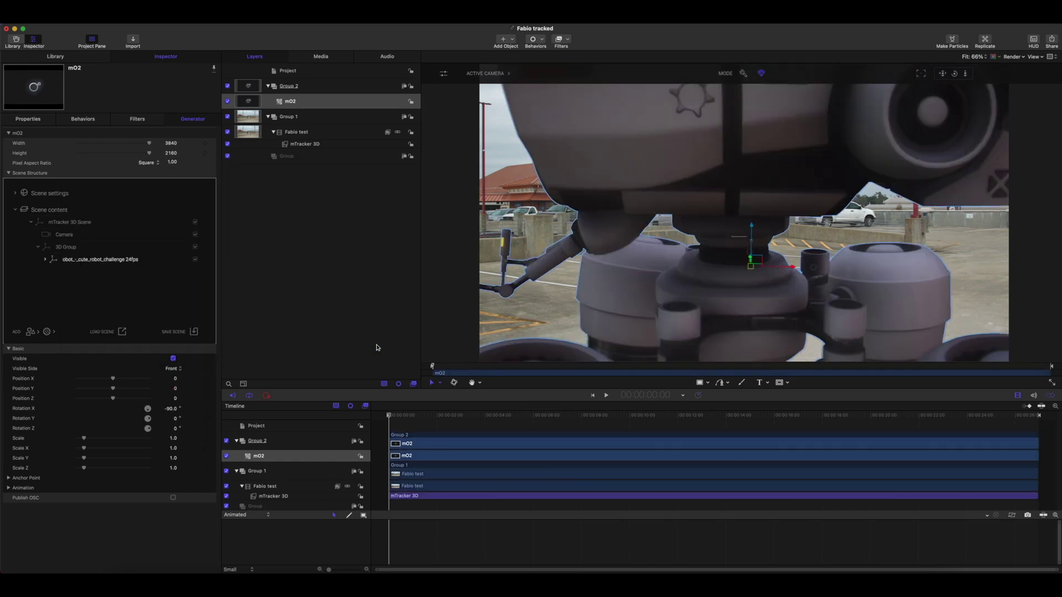
Scale the oBot robot to 0.04 and raise it on the Y axis beside the presenter.
mouse_move(390, 418)
mouse_down()
mouse_move(666, 434)
mouse_move(374, 412)
mouse_up()
drag(84, 439, 78, 440)
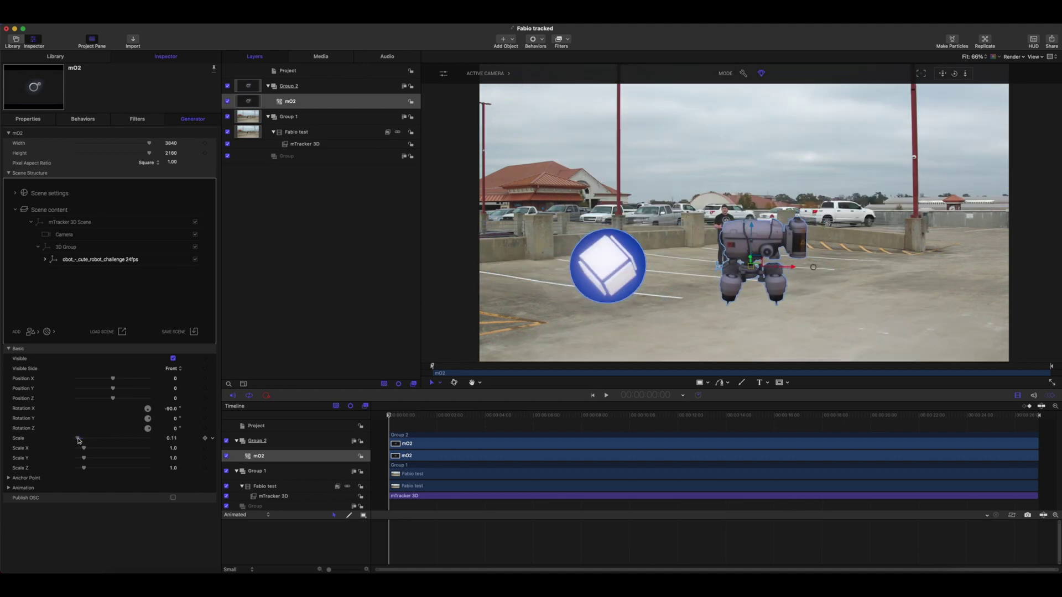
drag(389, 419, 513, 401)
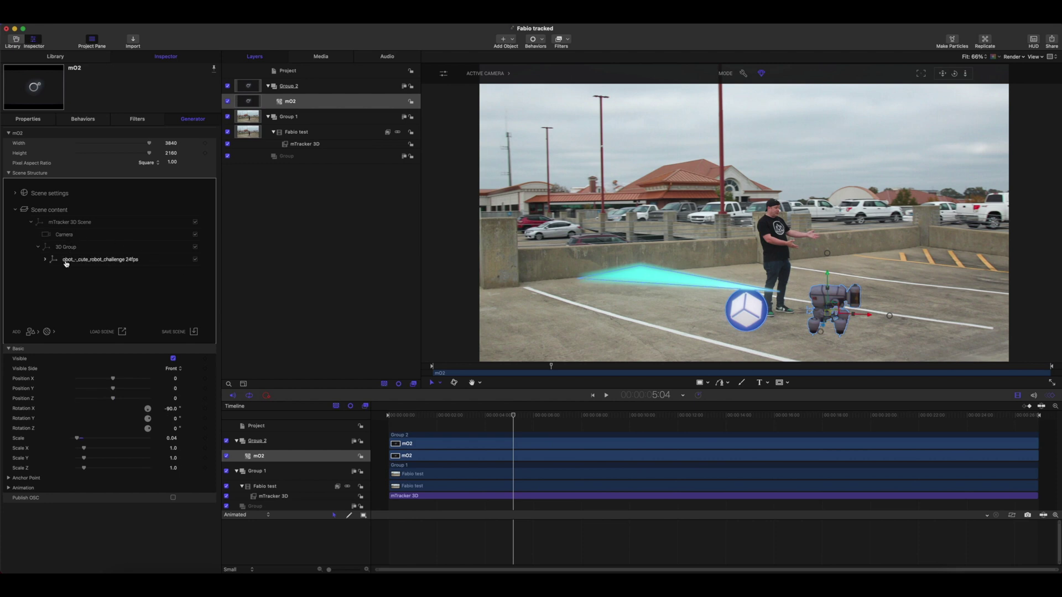
drag(559, 416, 540, 416)
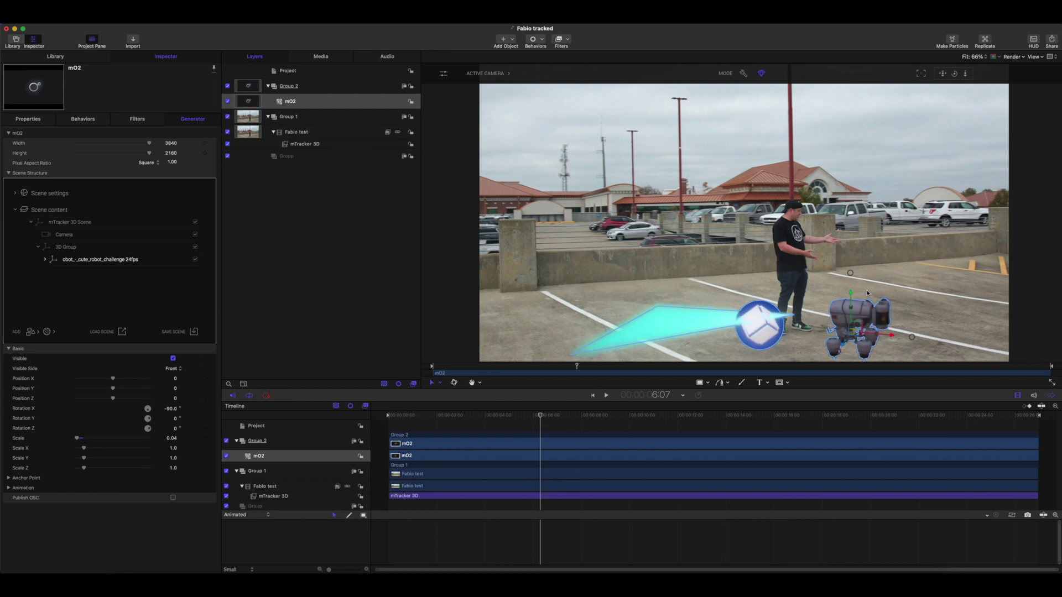
drag(851, 293, 852, 221)
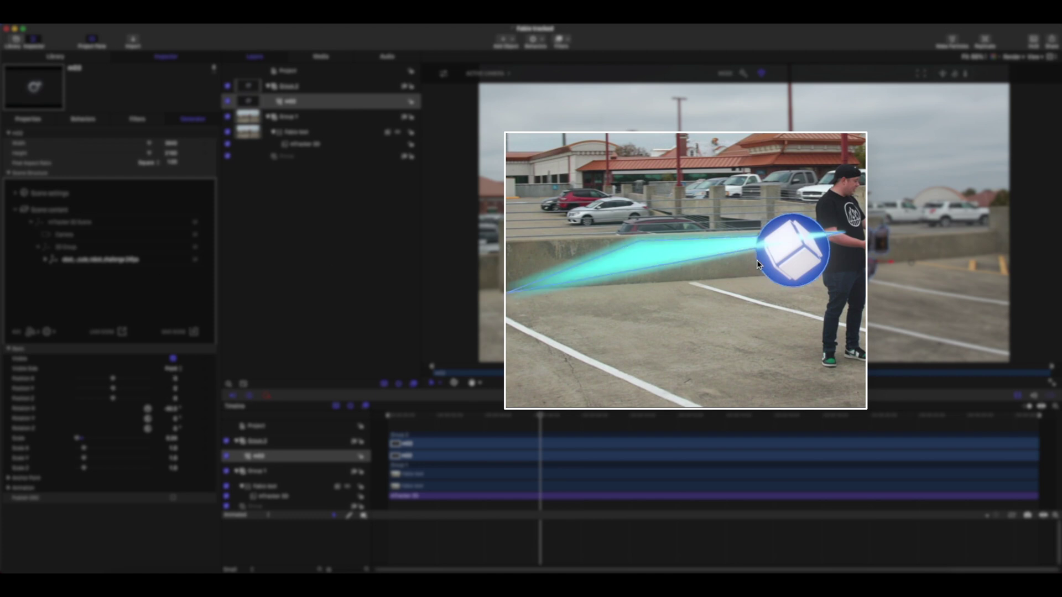
Expand the robot model's nodes down to RootNode and hide the Laser and Sphere parts.
click(43, 260)
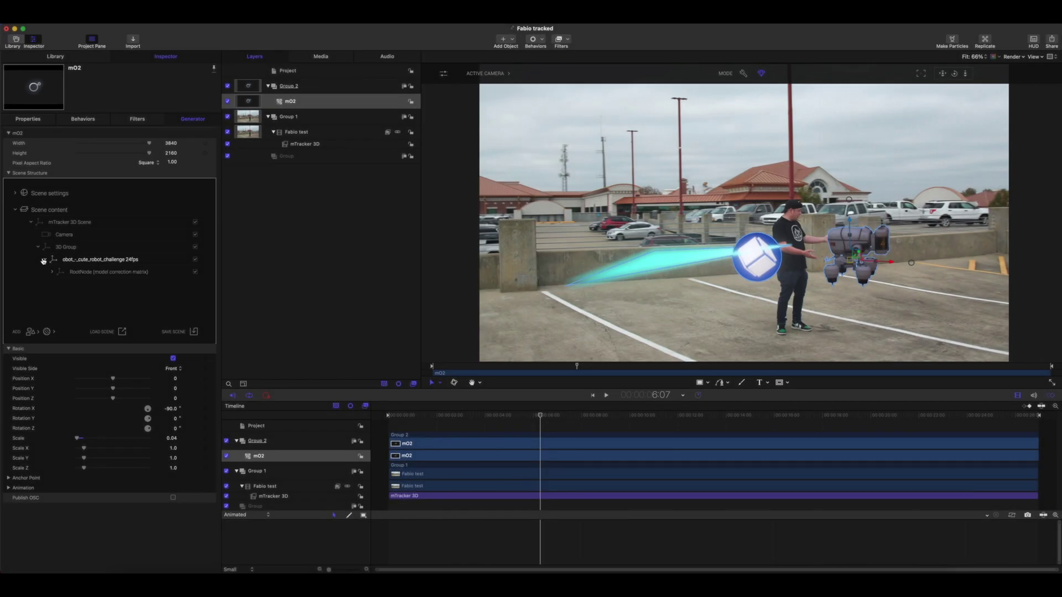
click(53, 272)
click(67, 297)
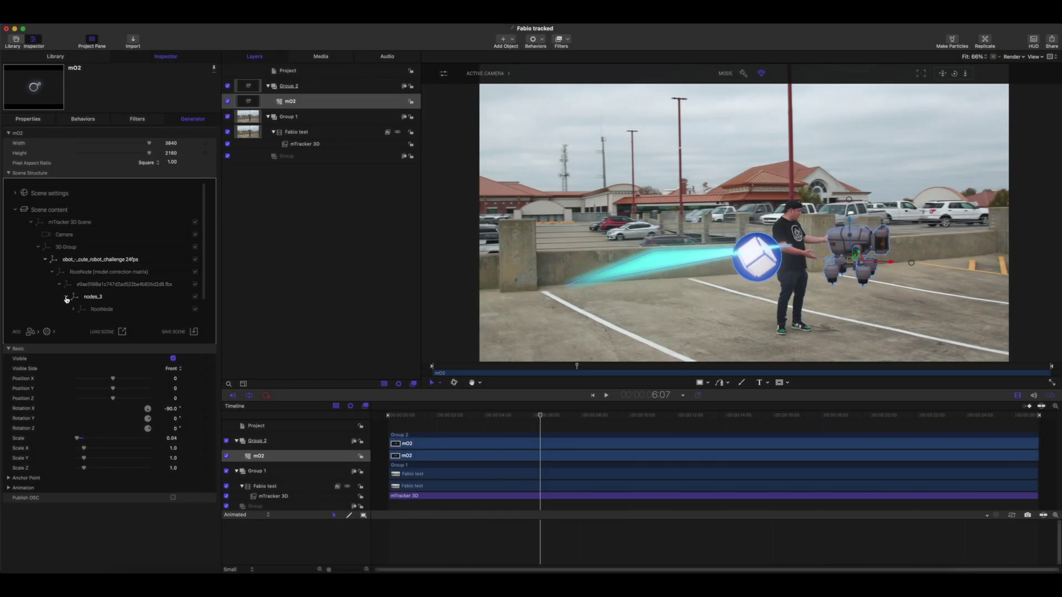
click(74, 307)
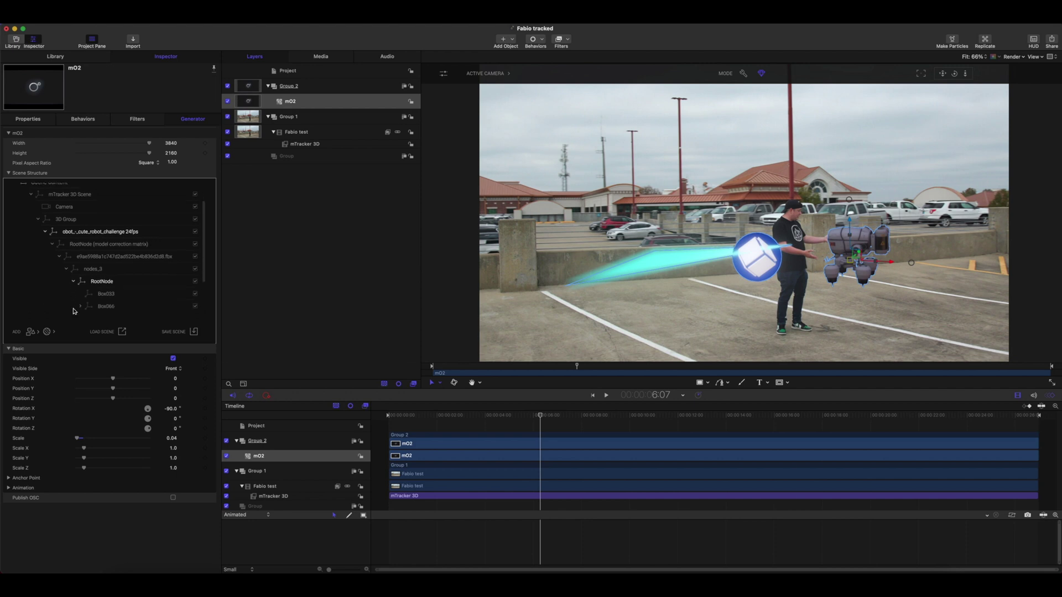
click(111, 258)
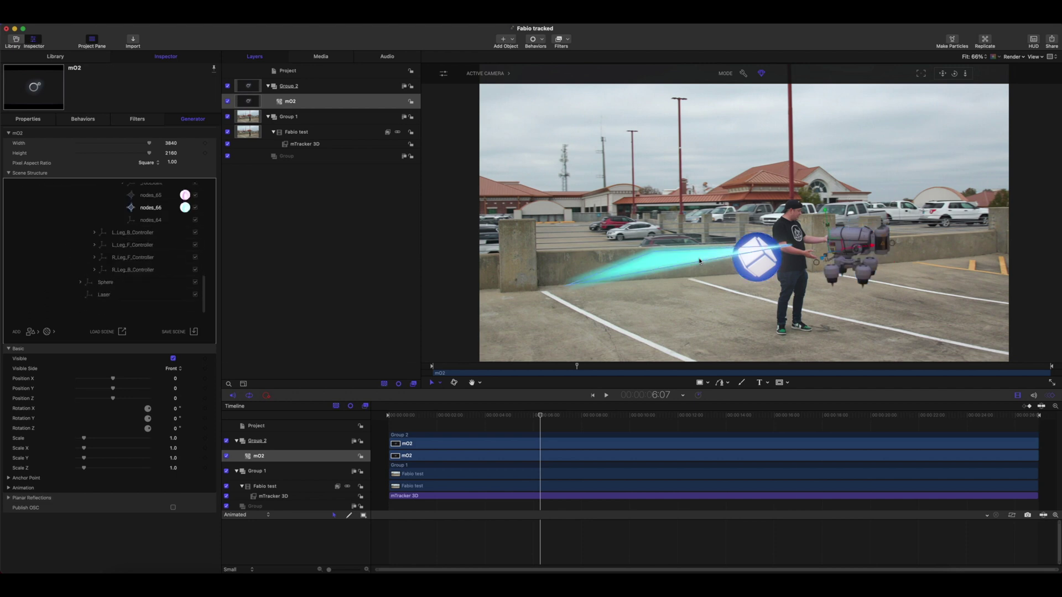
click(741, 265)
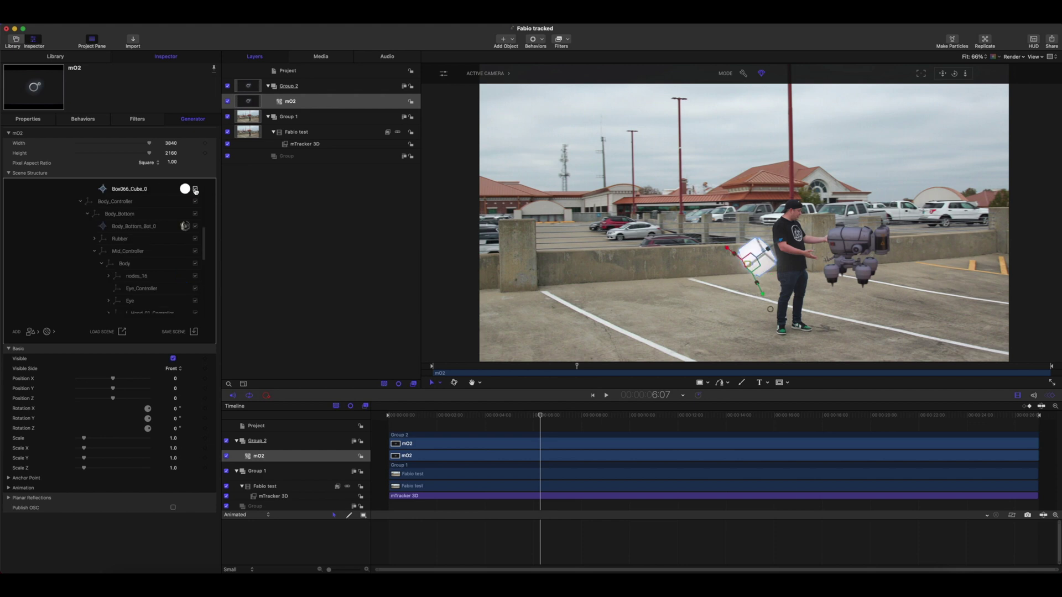
click(52, 247)
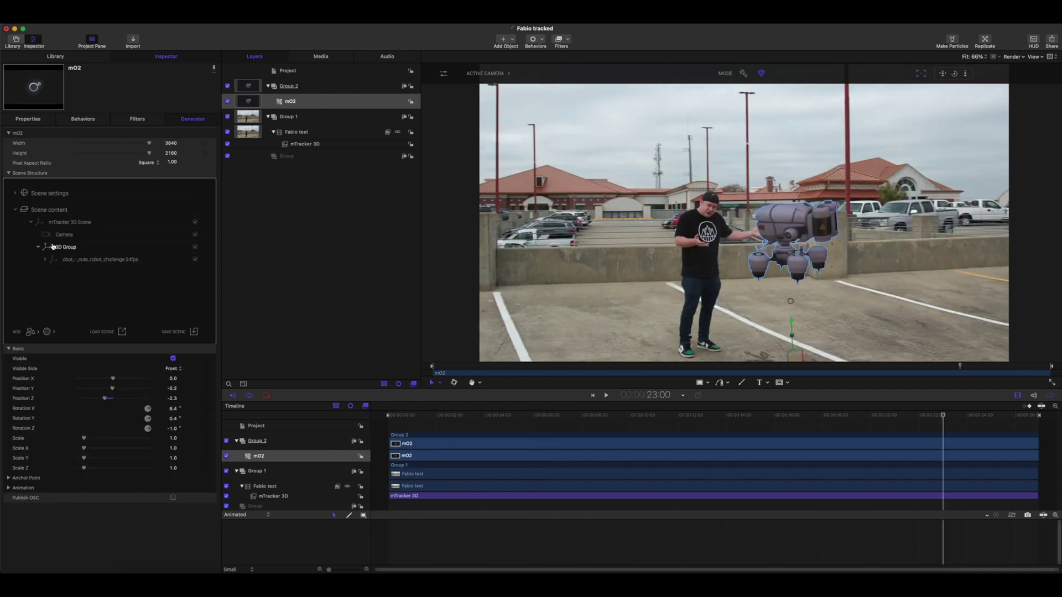
Add a Plane primitive to the robot's 3D scene.
click(31, 335)
mouse_move(56, 335)
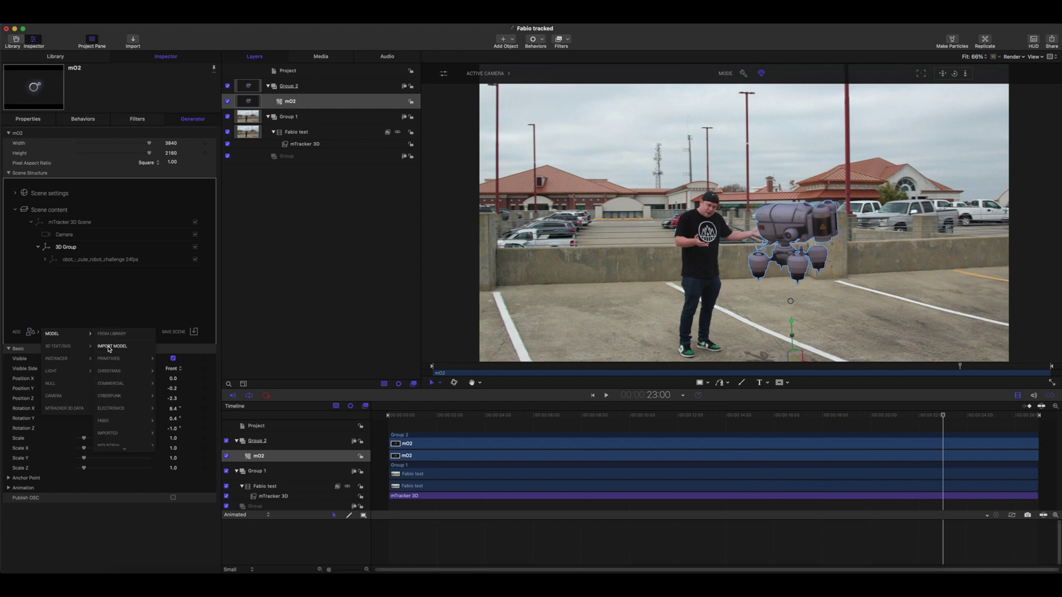
mouse_move(110, 359)
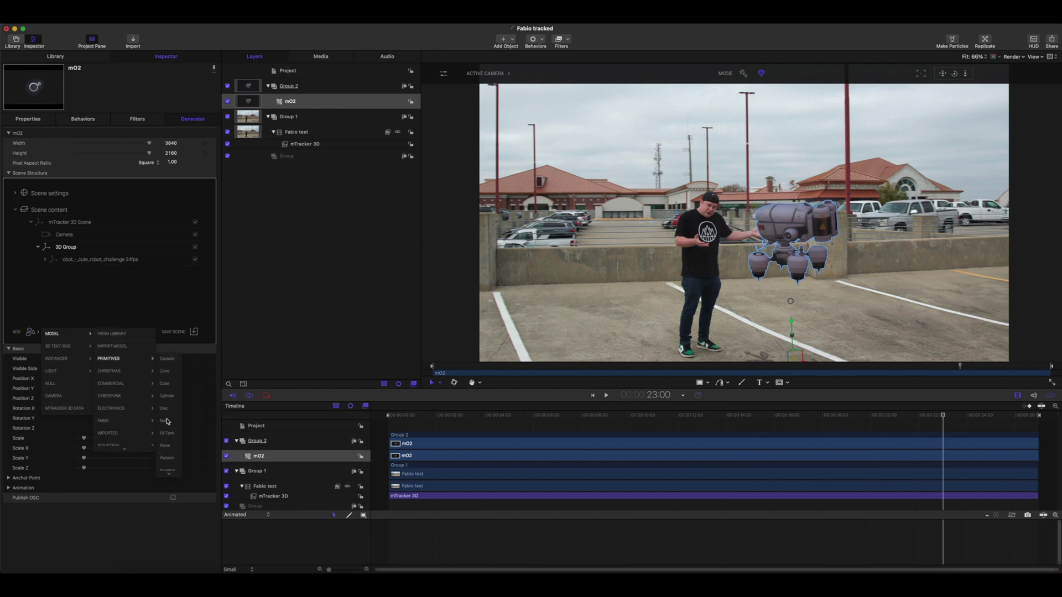
click(166, 445)
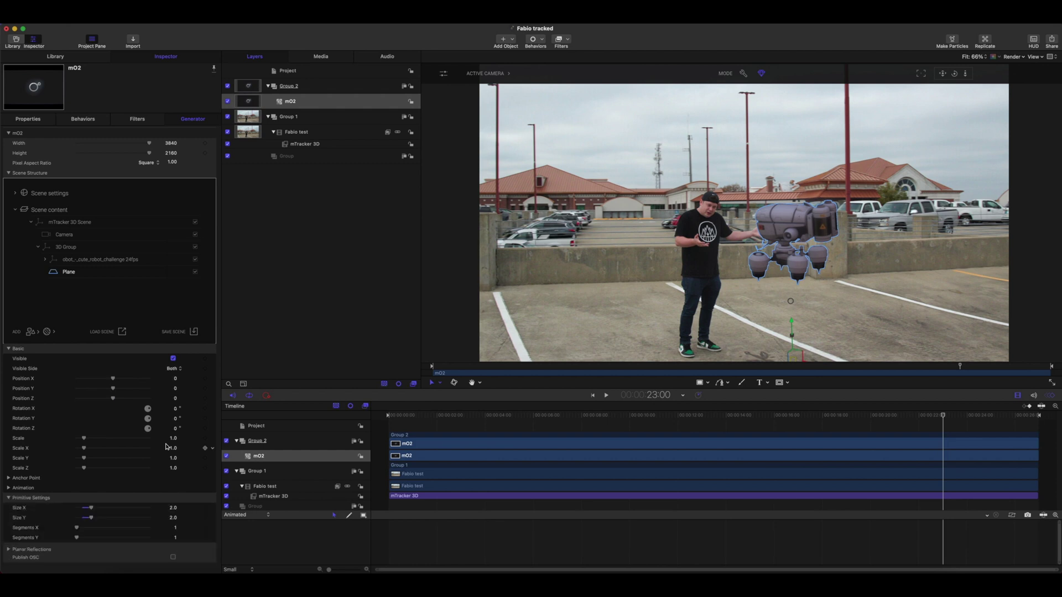
key(alt)
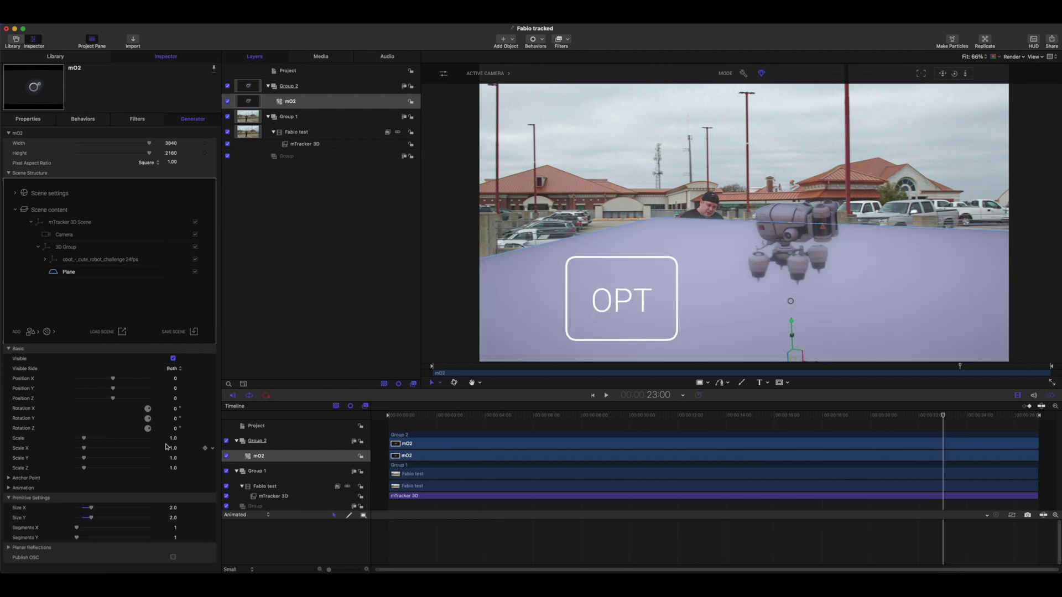
Assign a material to the plane and set its Opacity Mode to Shadow Catcher.
click(46, 333)
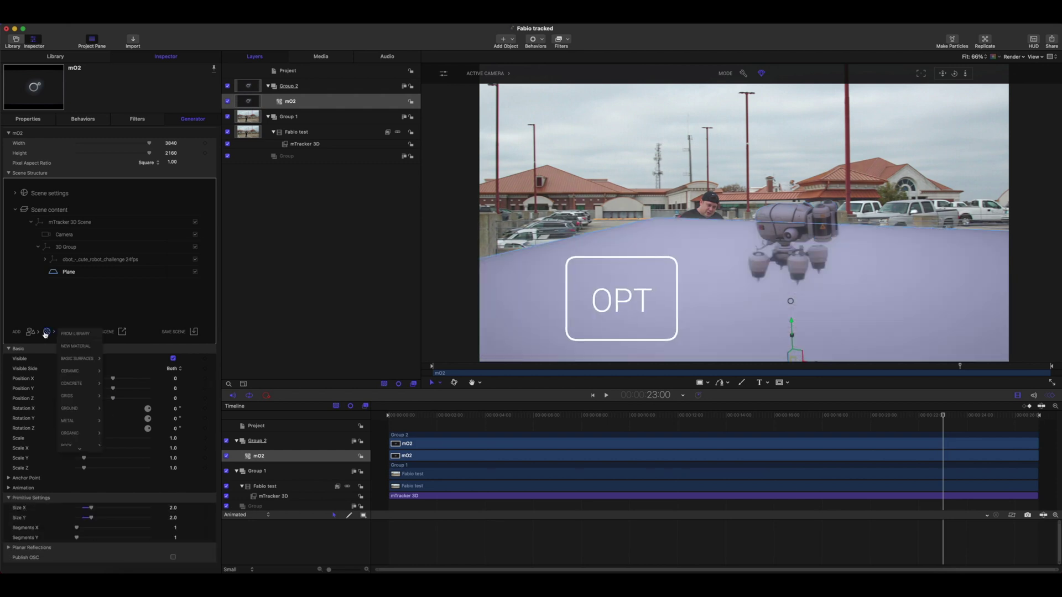
click(75, 346)
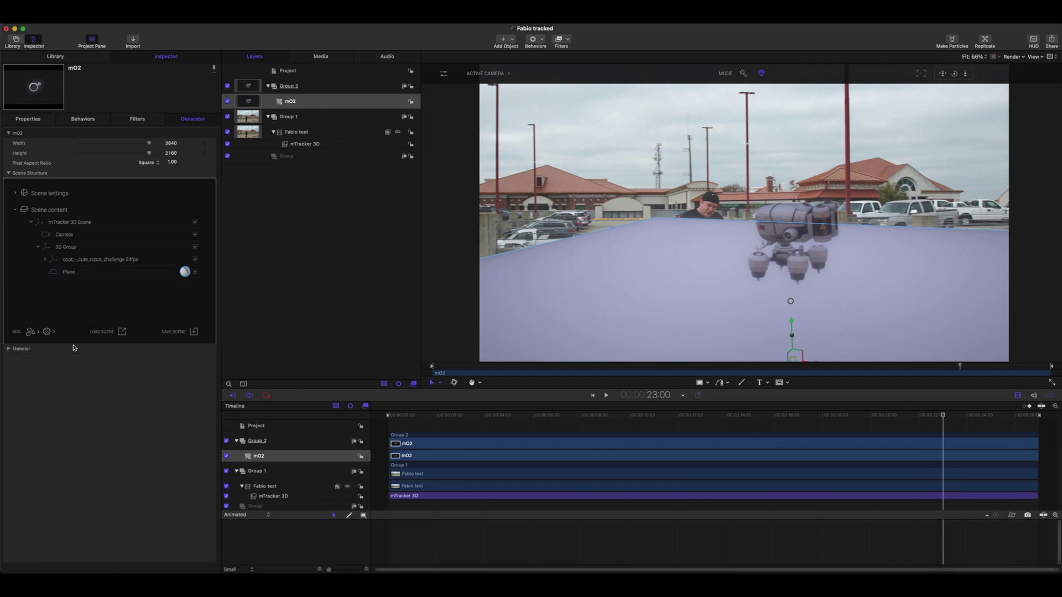
click(74, 348)
scroll(55, 461, down, 15)
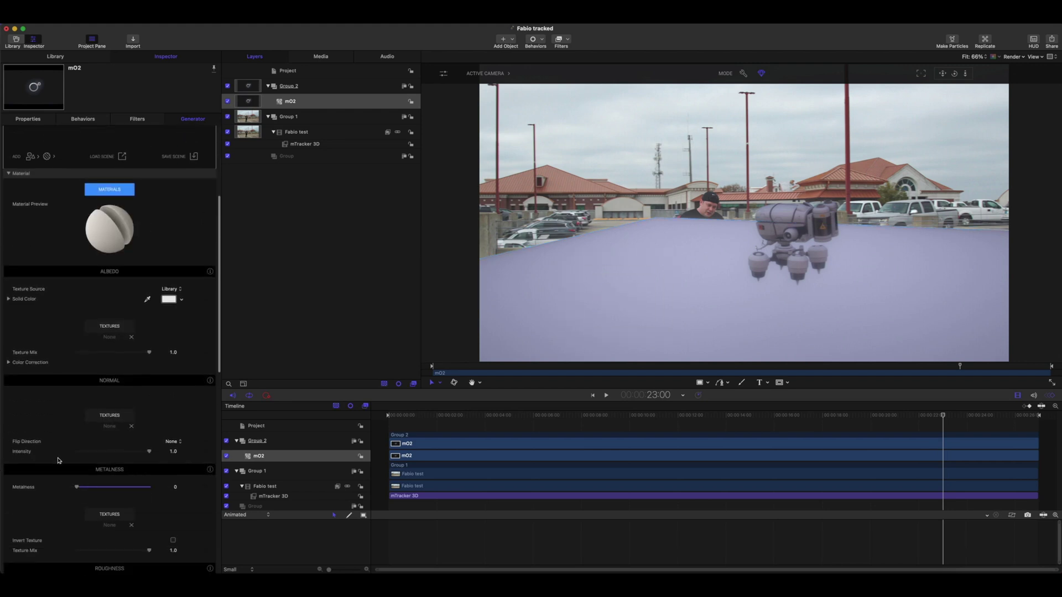
scroll(58, 460, down, 8)
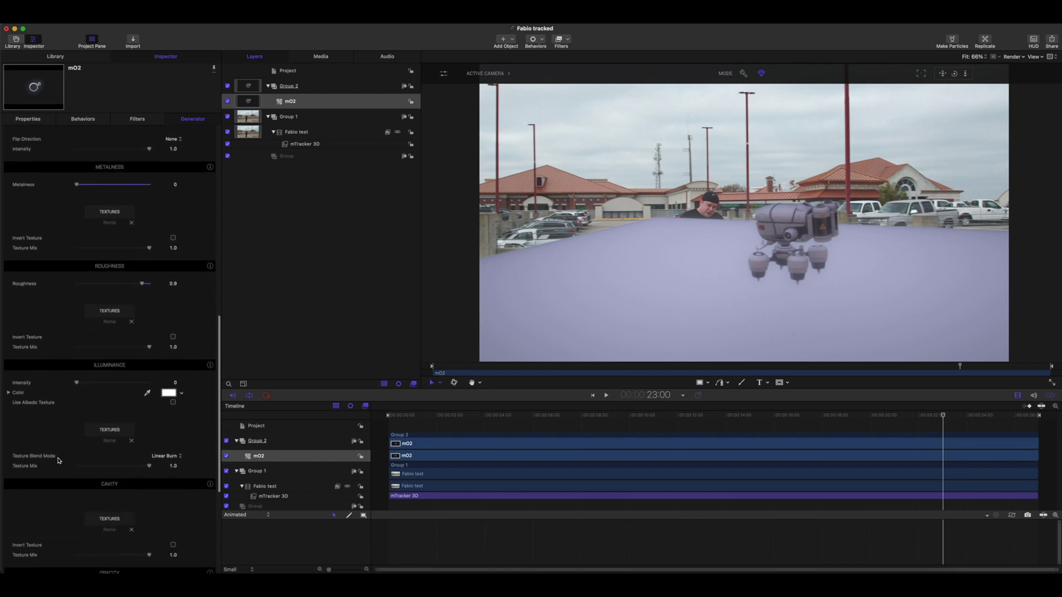
click(160, 456)
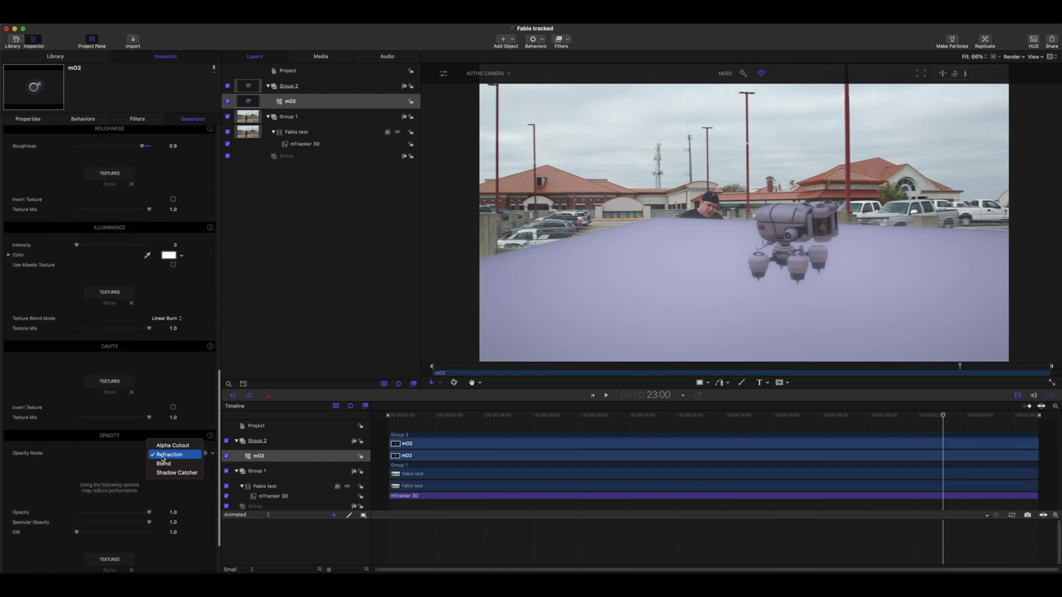
click(163, 474)
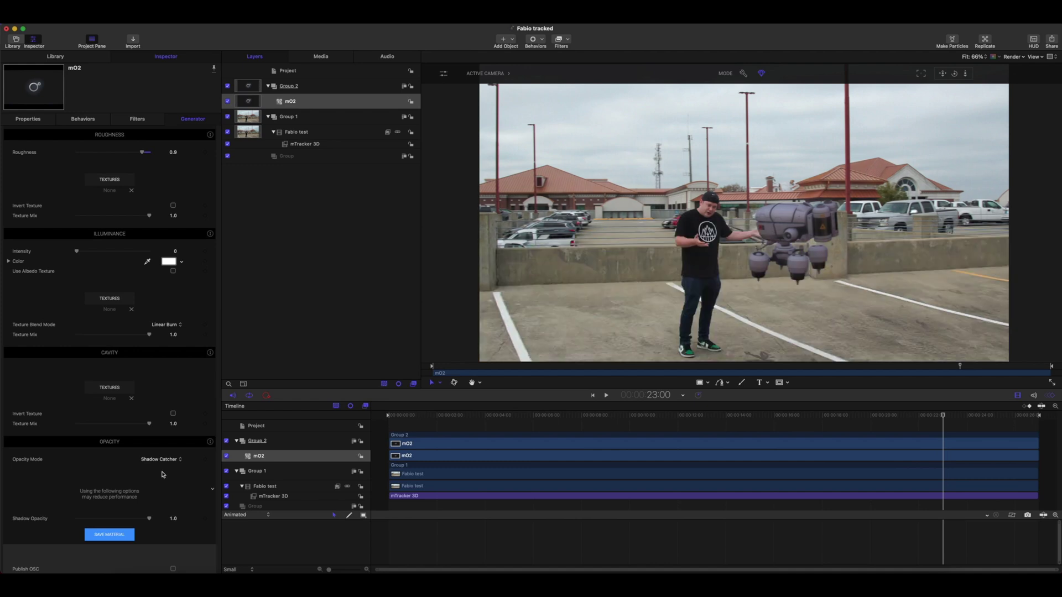
scroll(101, 421, up, 15)
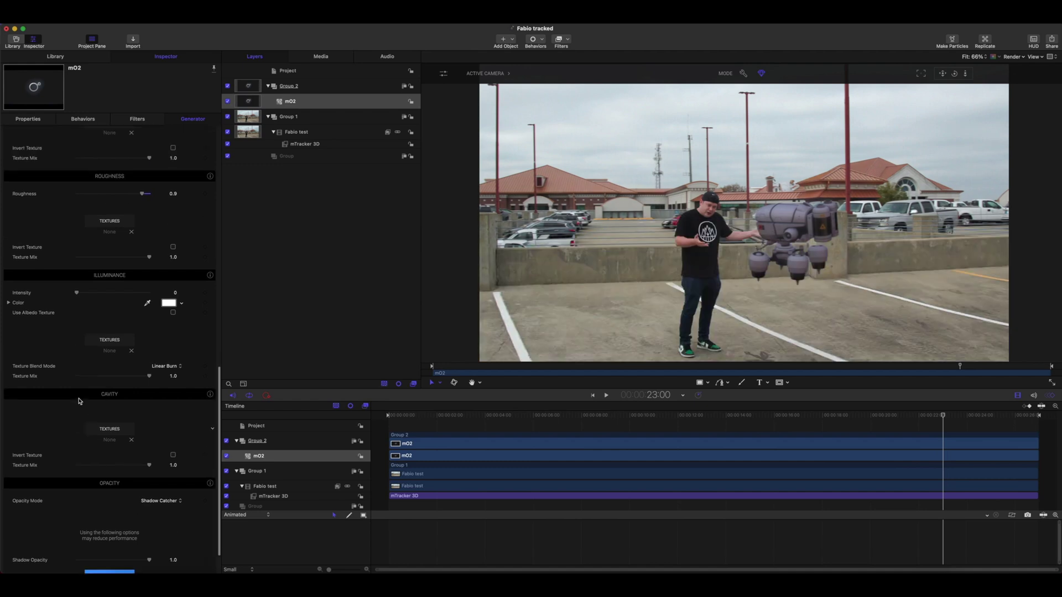
scroll(79, 401, up, 5)
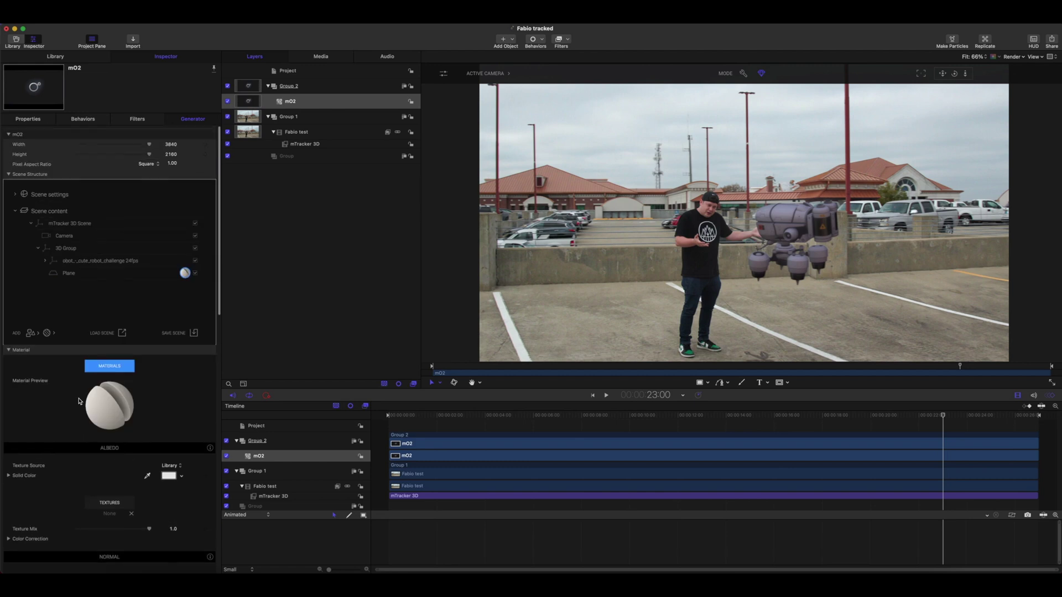
click(62, 250)
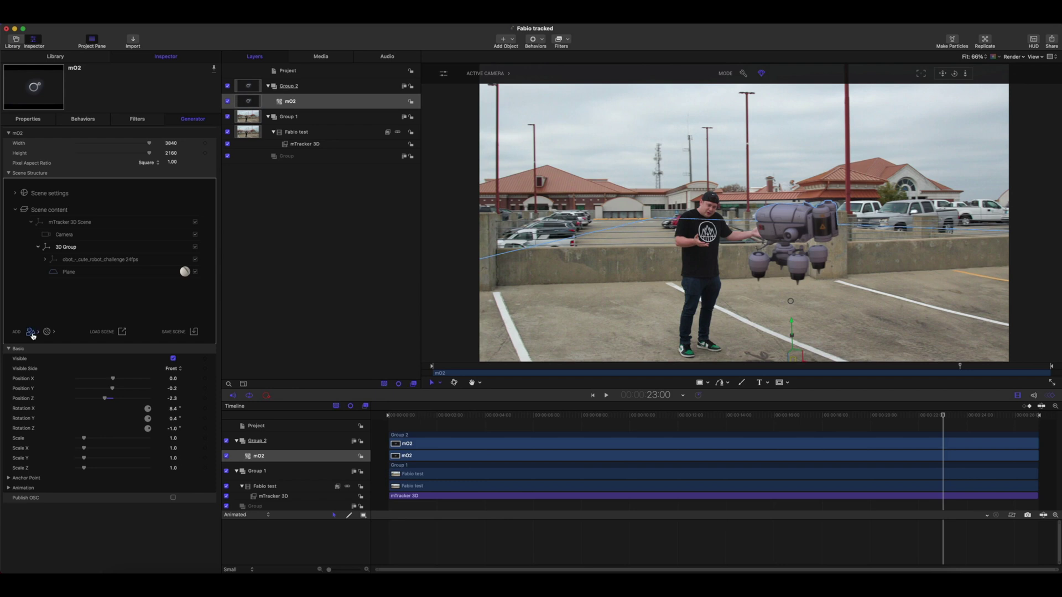
Add a Sphere light to the 3D scene.
alt+click(32, 335)
mouse_move(53, 376)
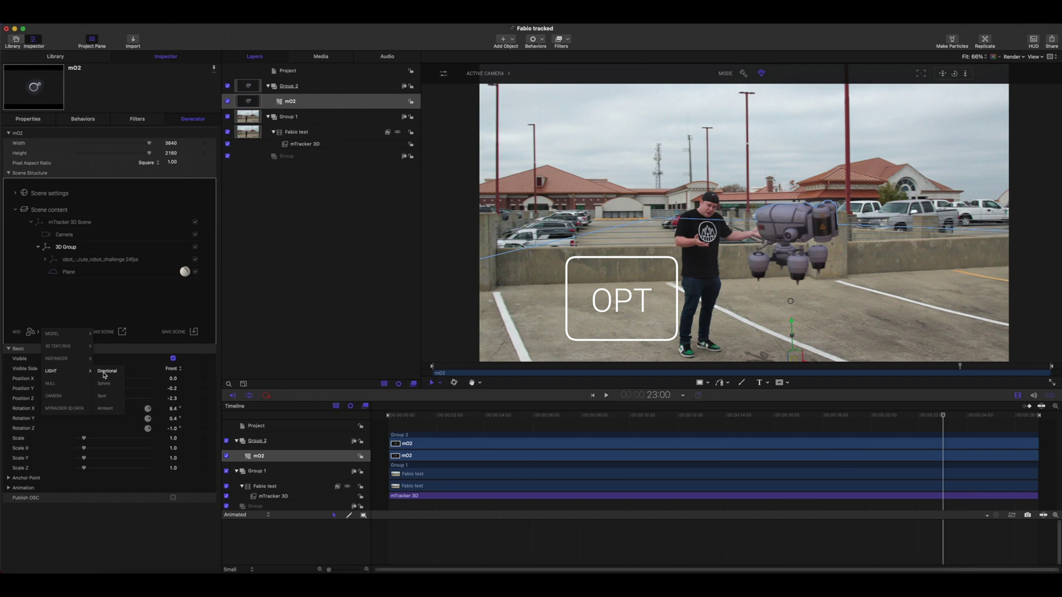
click(104, 384)
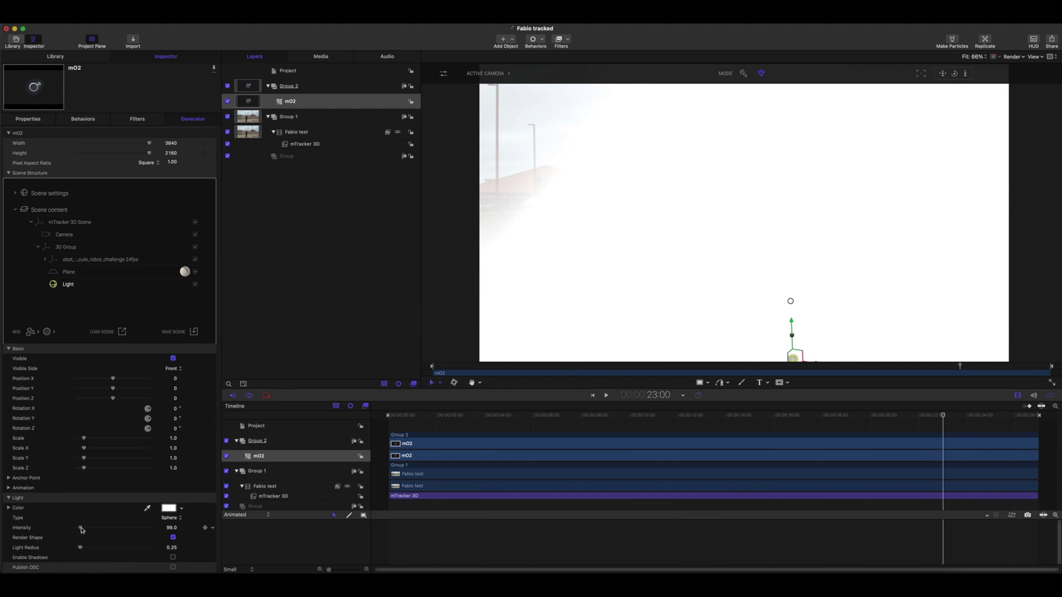
Set the sphere light's intensity to 7 and turn off Render Shape.
drag(80, 528, 78, 529)
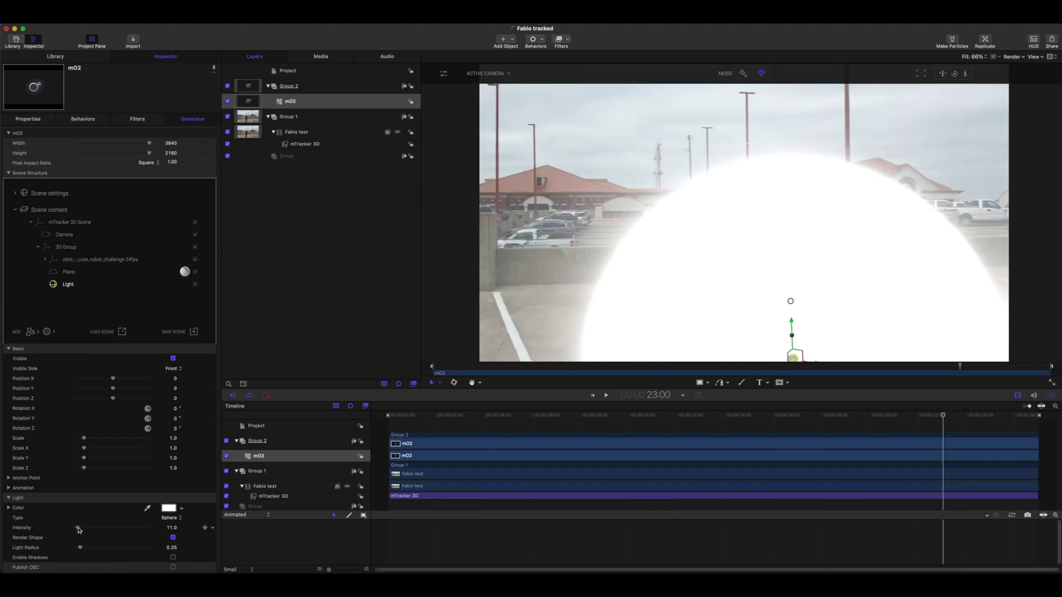
drag(77, 529, 78, 550)
key(space)
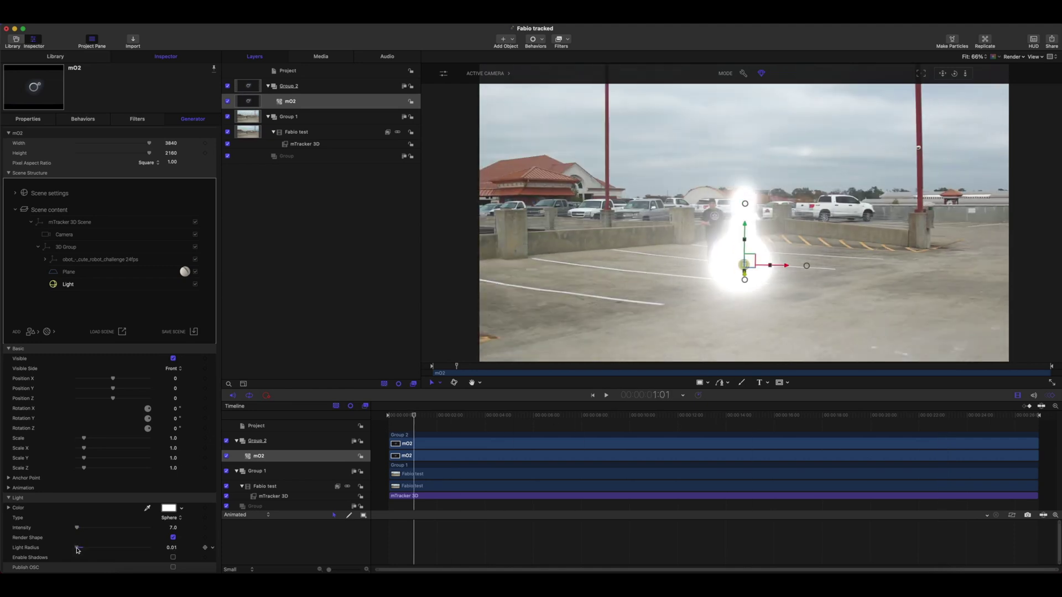
scroll(309, 488, down, 1)
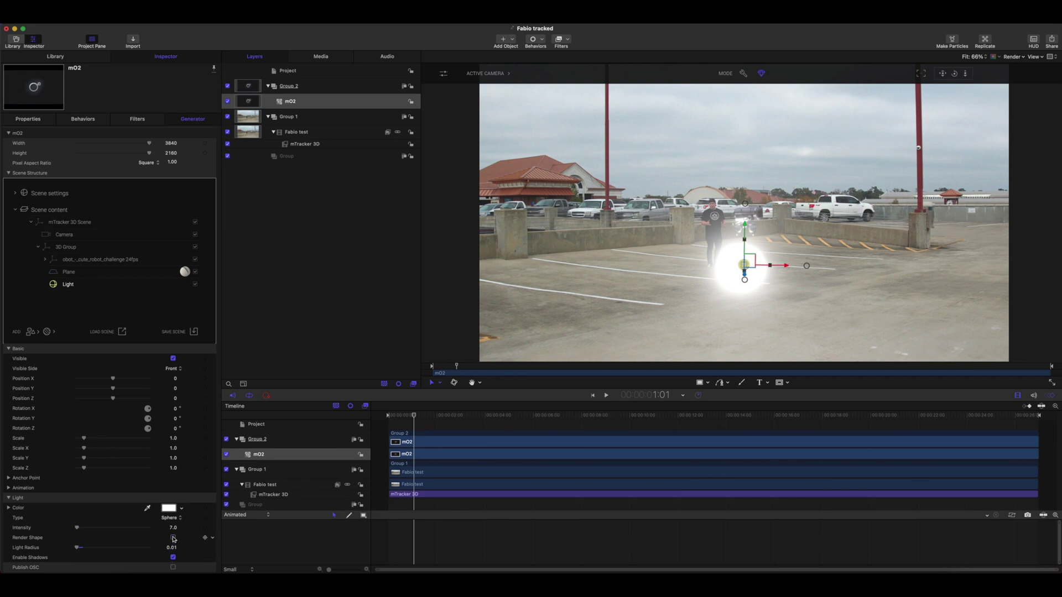
click(173, 538)
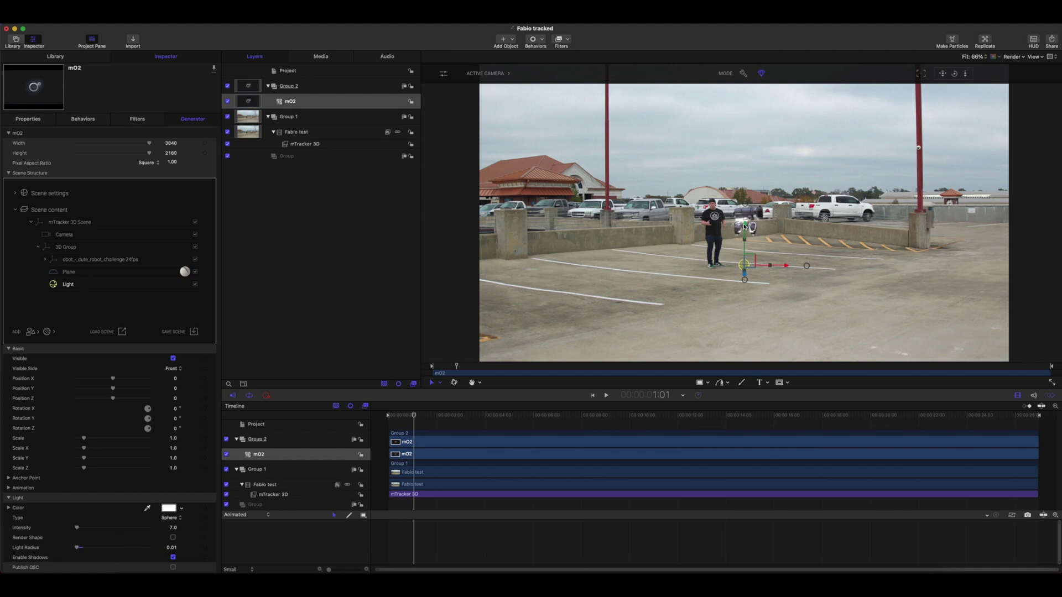
Move the sphere light up beside the robot to Position Y 0.6.
drag(746, 210, 742, 101)
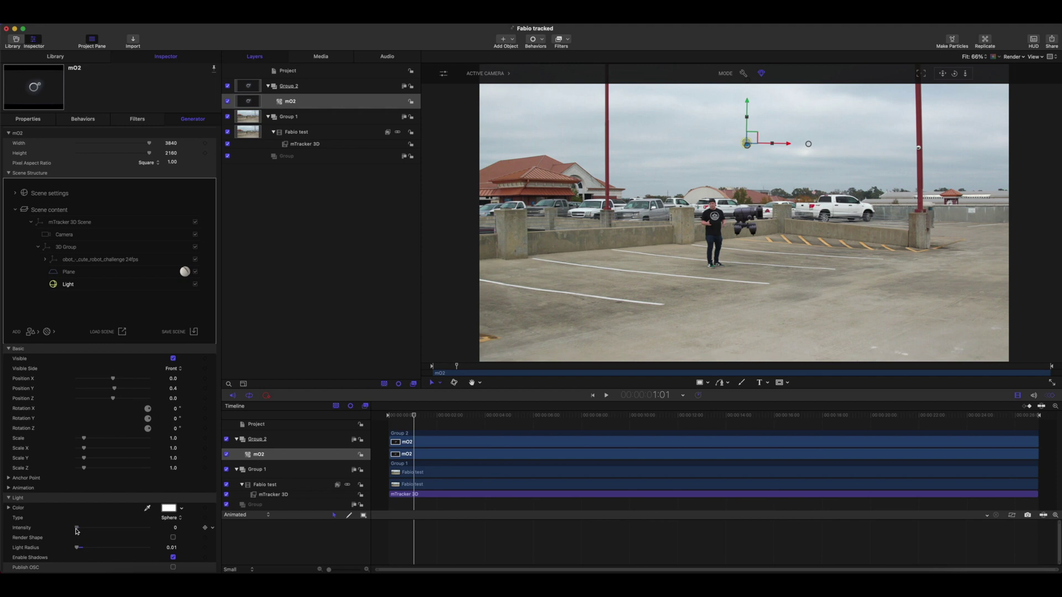
drag(76, 531, 77, 529)
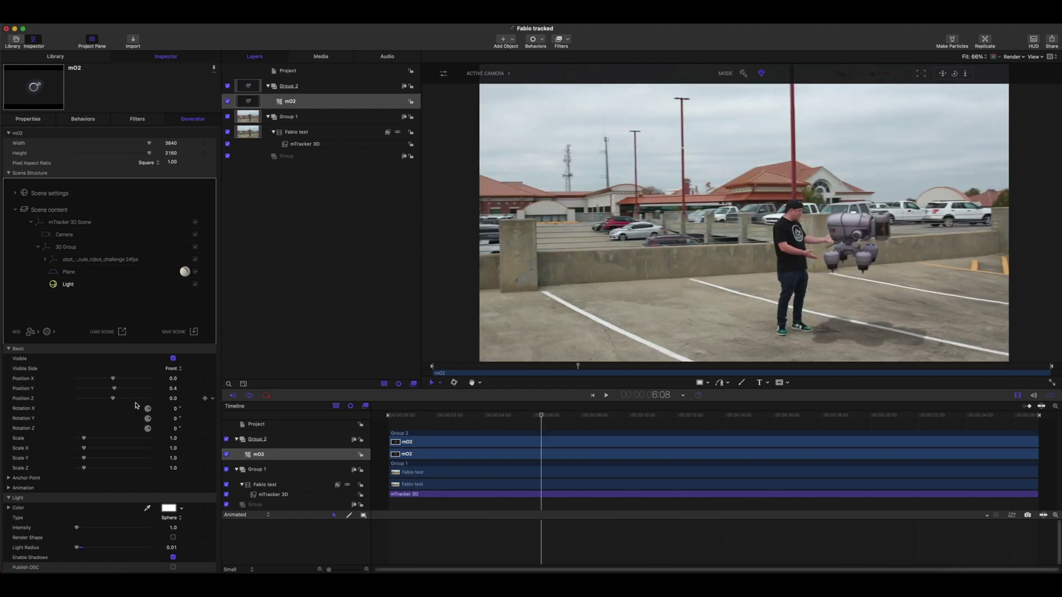
drag(173, 388, 177, 388)
Set the light's intensity to 4.0 and Light Radius to 0.21, checking early and late frames.
click(492, 416)
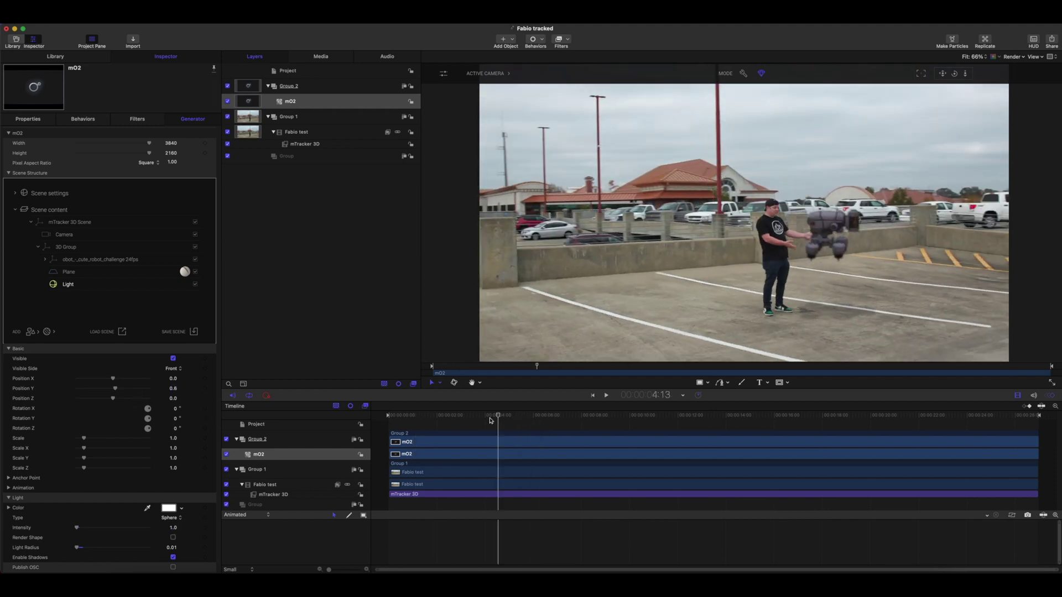
click(406, 416)
drag(76, 528, 80, 547)
click(438, 418)
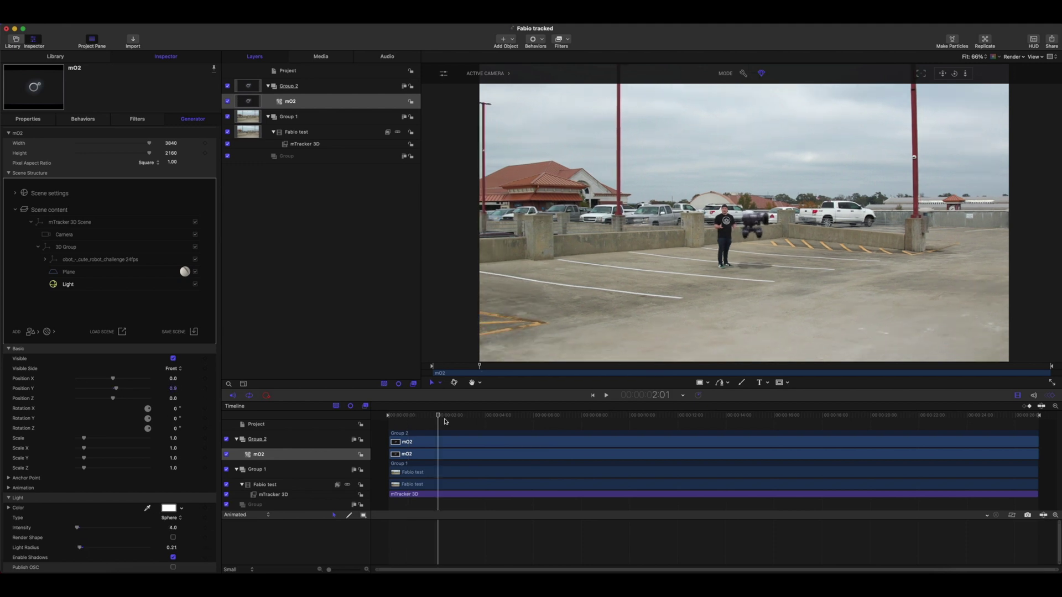
click(659, 417)
click(389, 416)
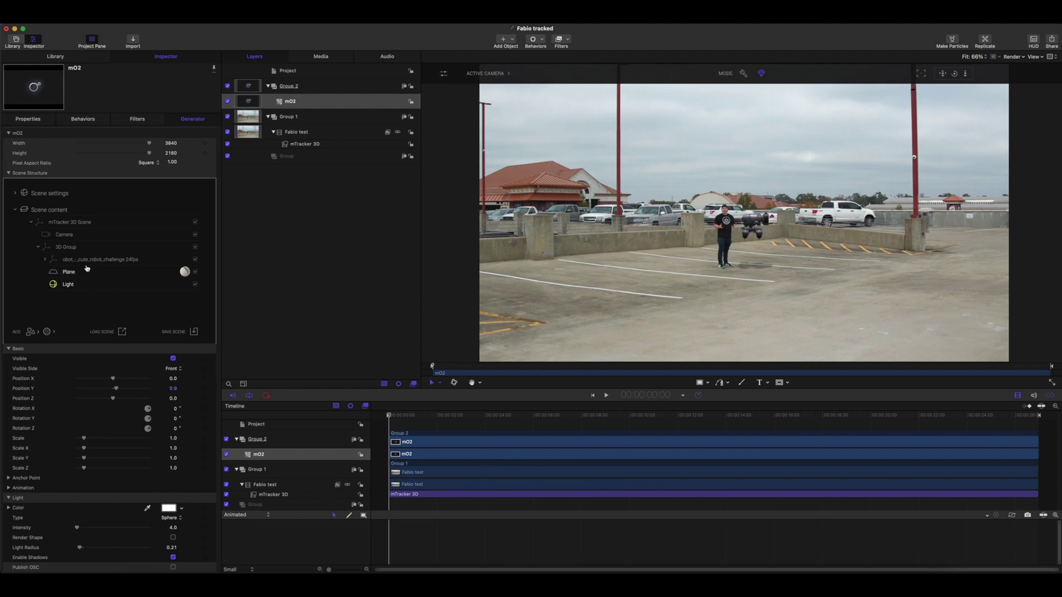
click(74, 262)
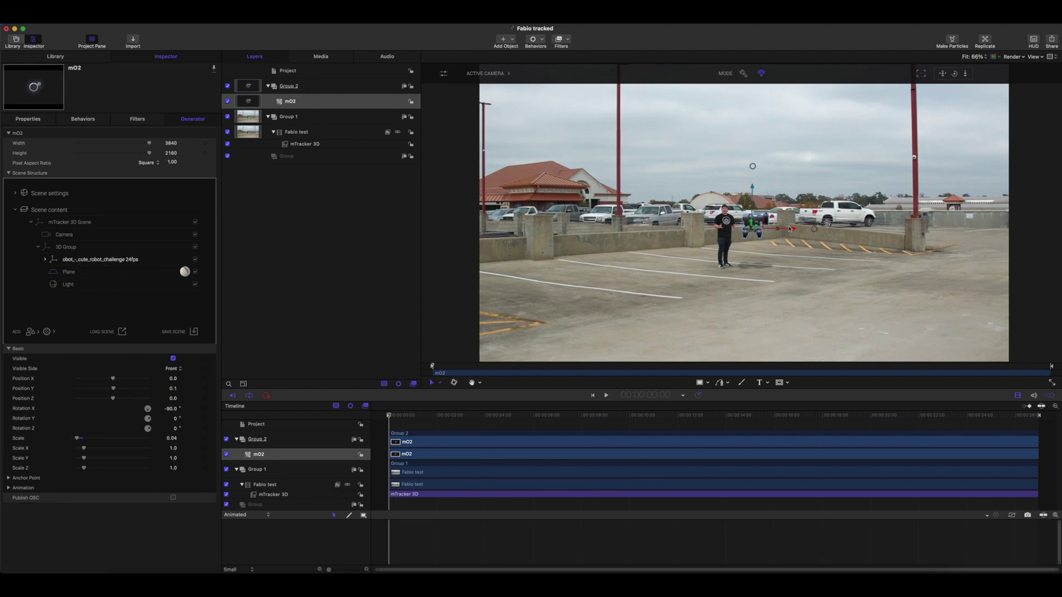
Nudge the robot right and slightly down, and rotate it to Rotation Y 73.8°.
drag(798, 232, 808, 231)
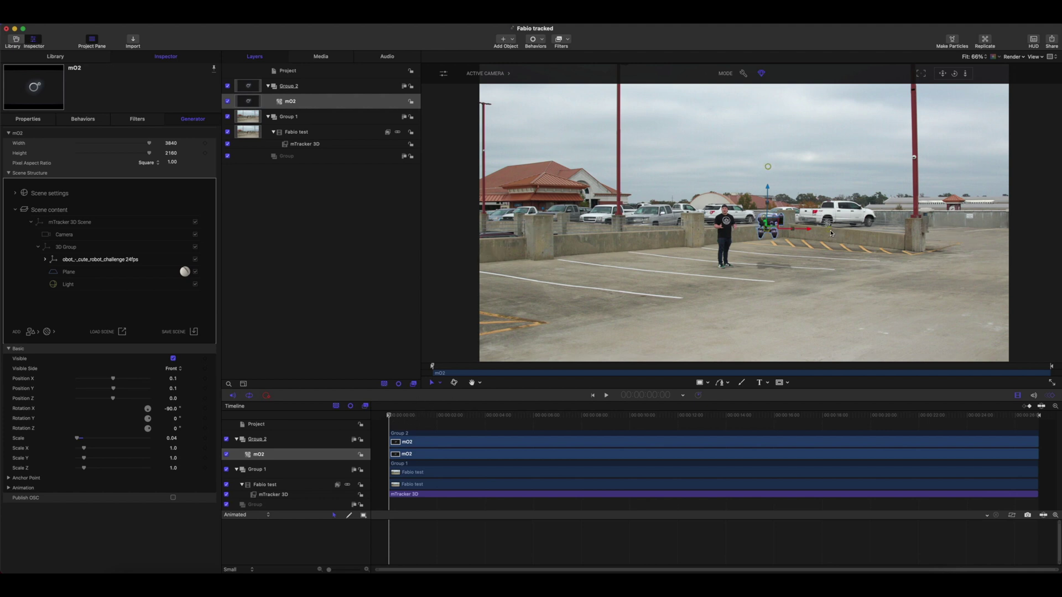
mouse_move(731, 240)
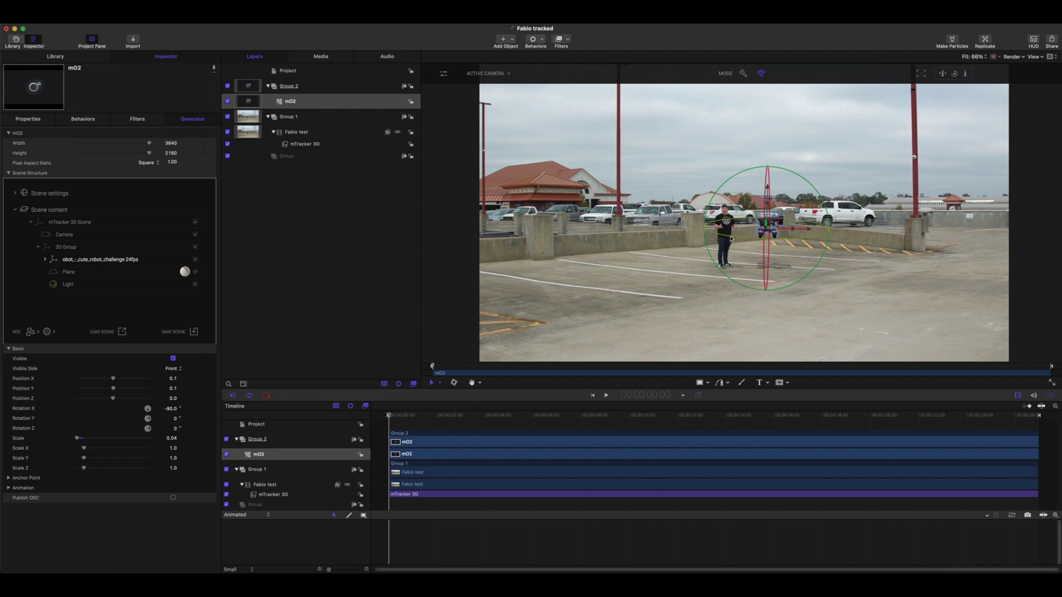
drag(732, 239, 813, 241)
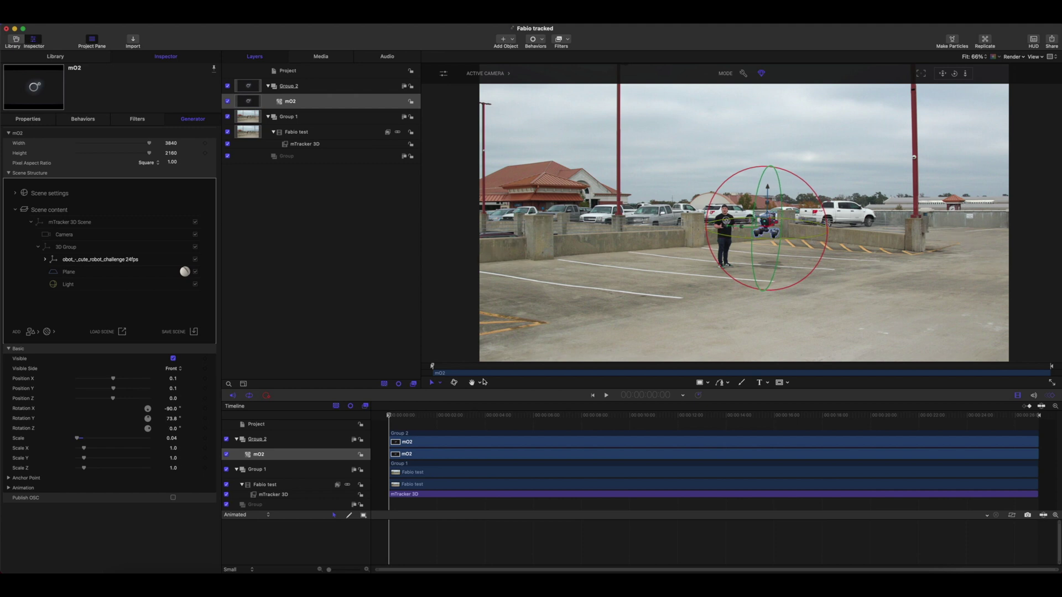
drag(408, 416, 561, 416)
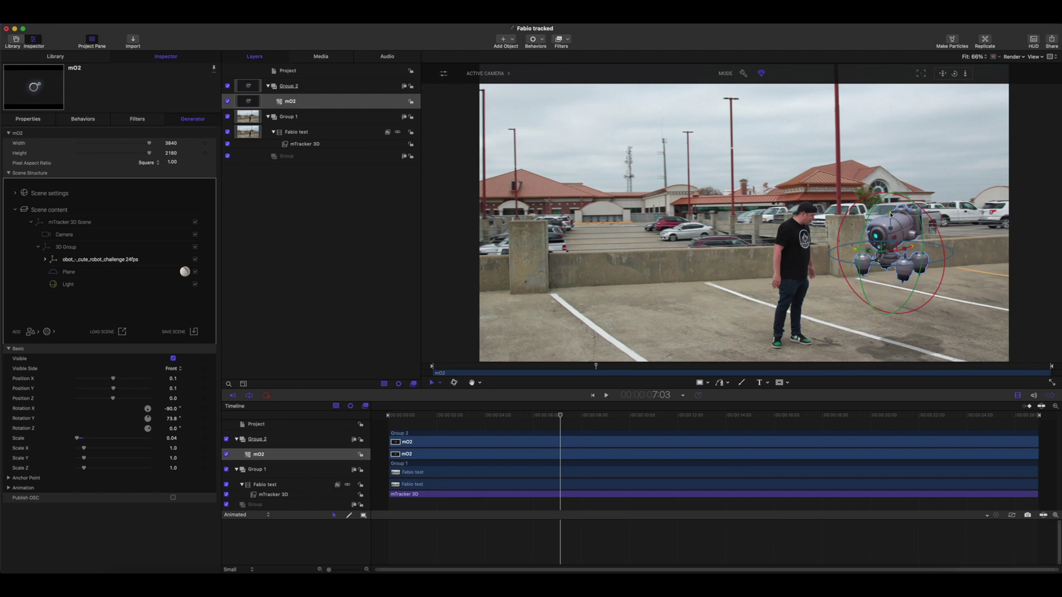
drag(890, 213, 890, 228)
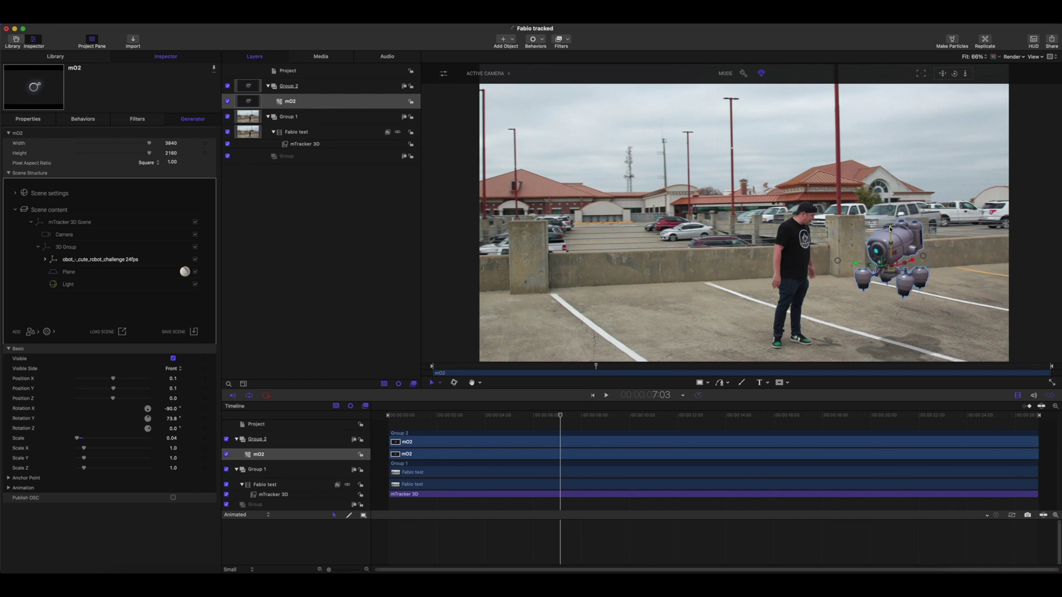
drag(889, 228, 890, 230)
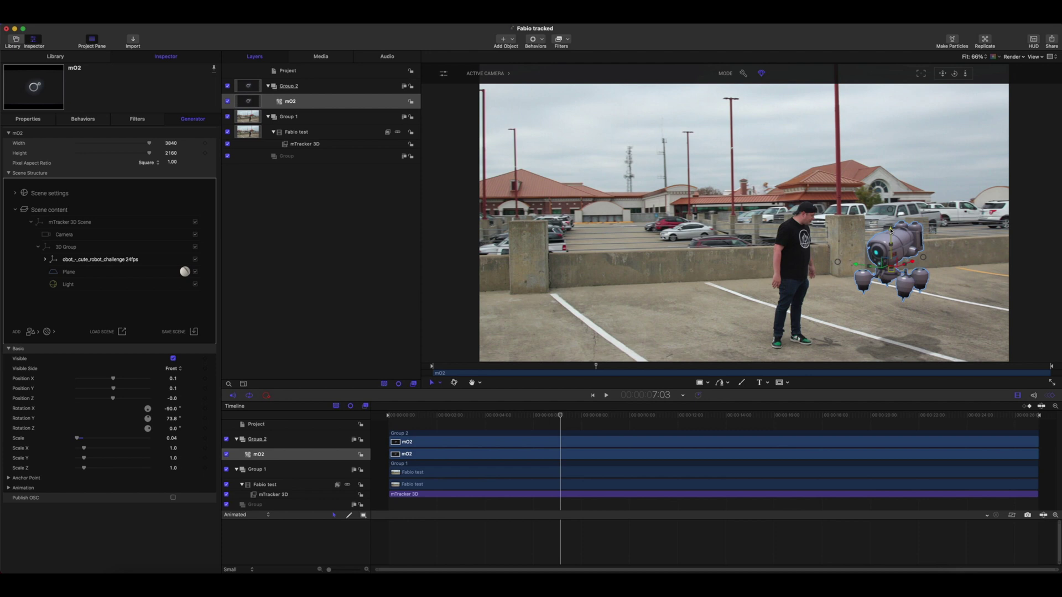
click(479, 416)
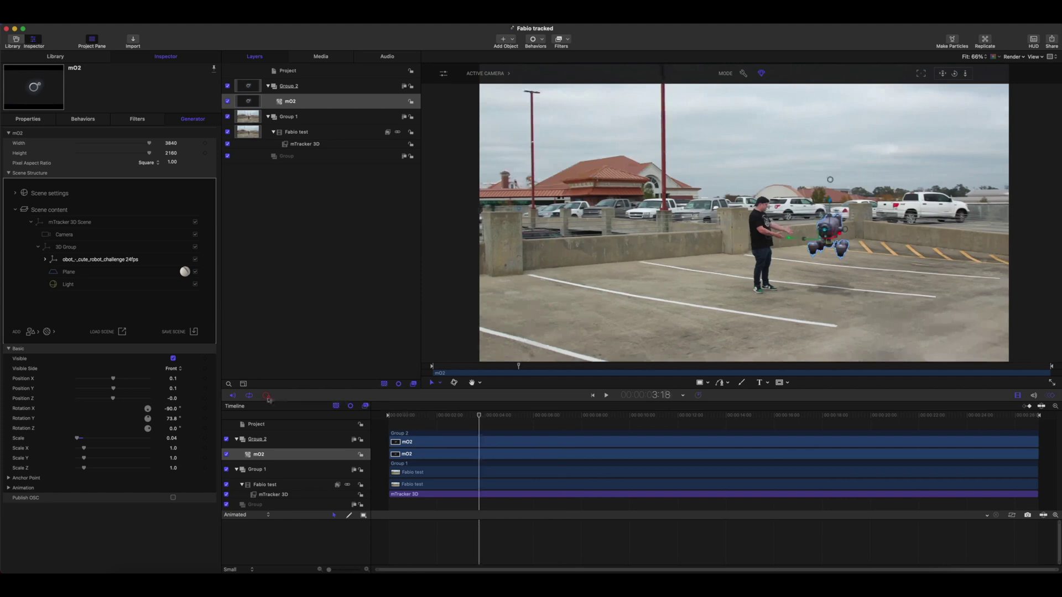
With recording on, rotate the robot at several frames to keyframe its turn, then open George_Comp.
click(266, 396)
drag(481, 418, 458, 417)
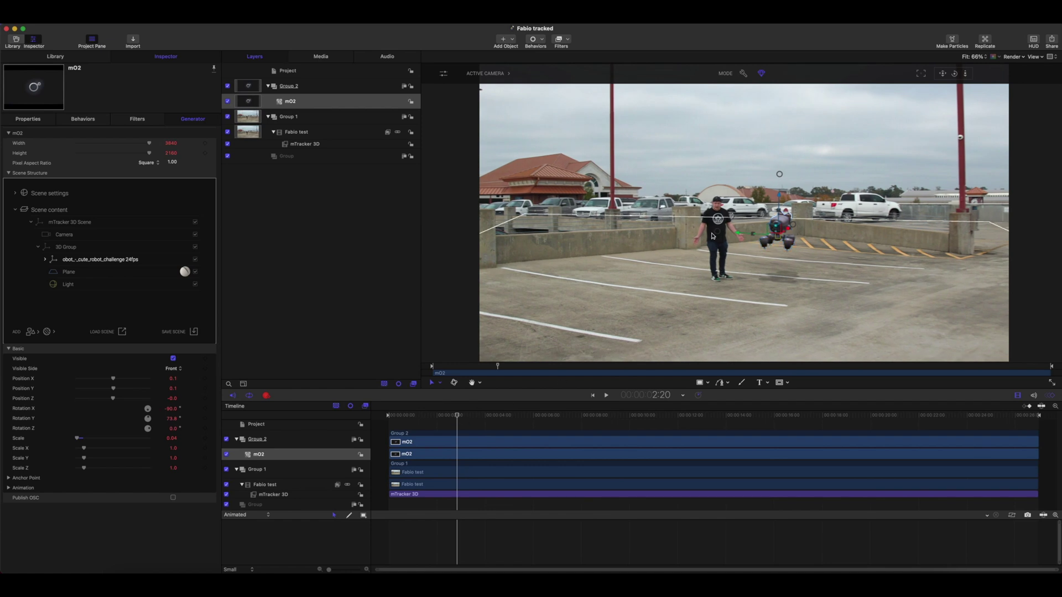
mouse_move(722, 240)
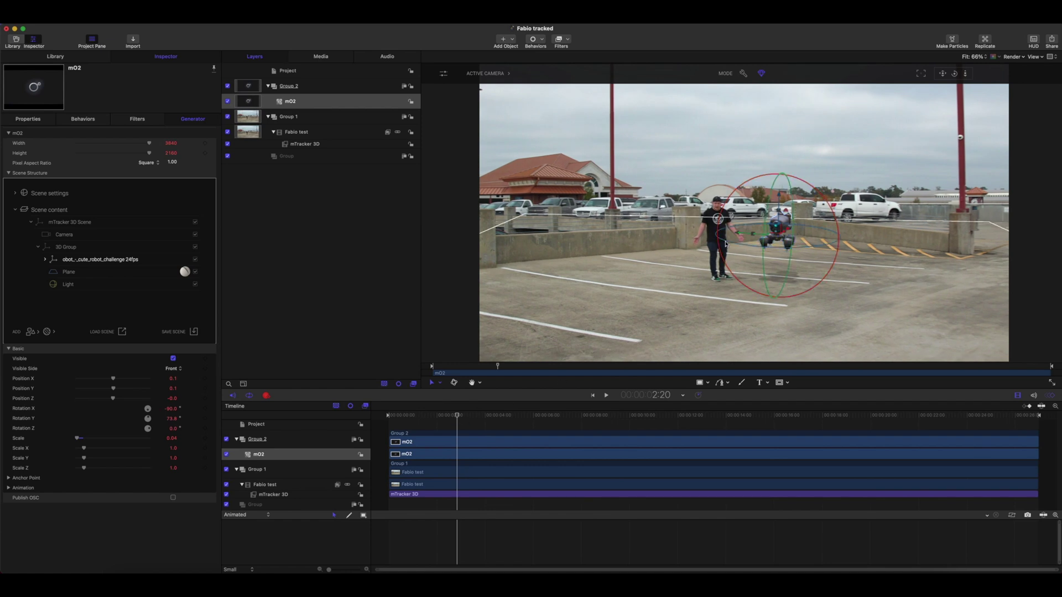
drag(722, 241, 713, 240)
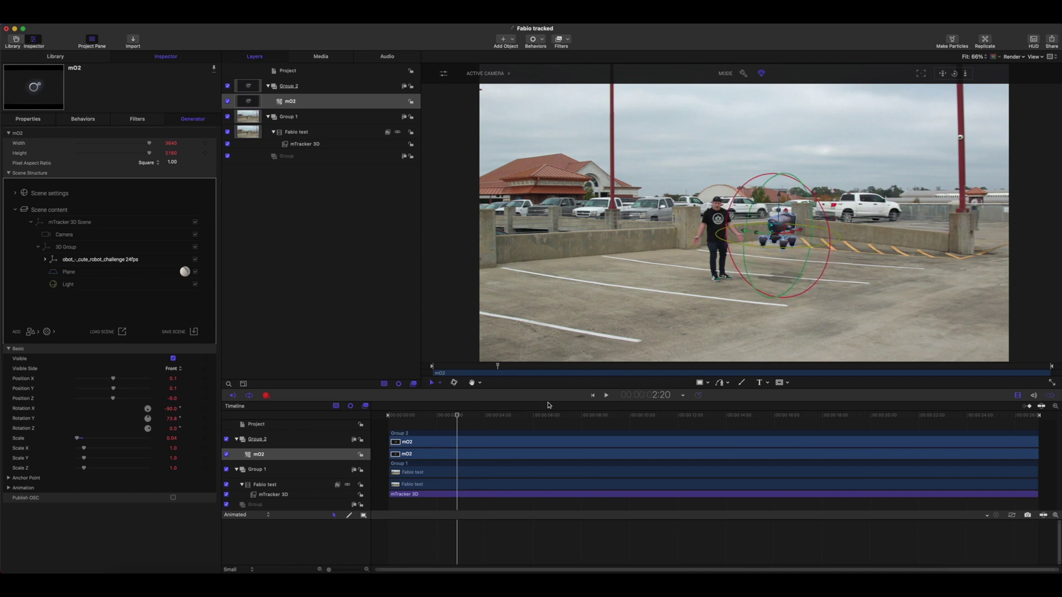
drag(456, 415, 906, 416)
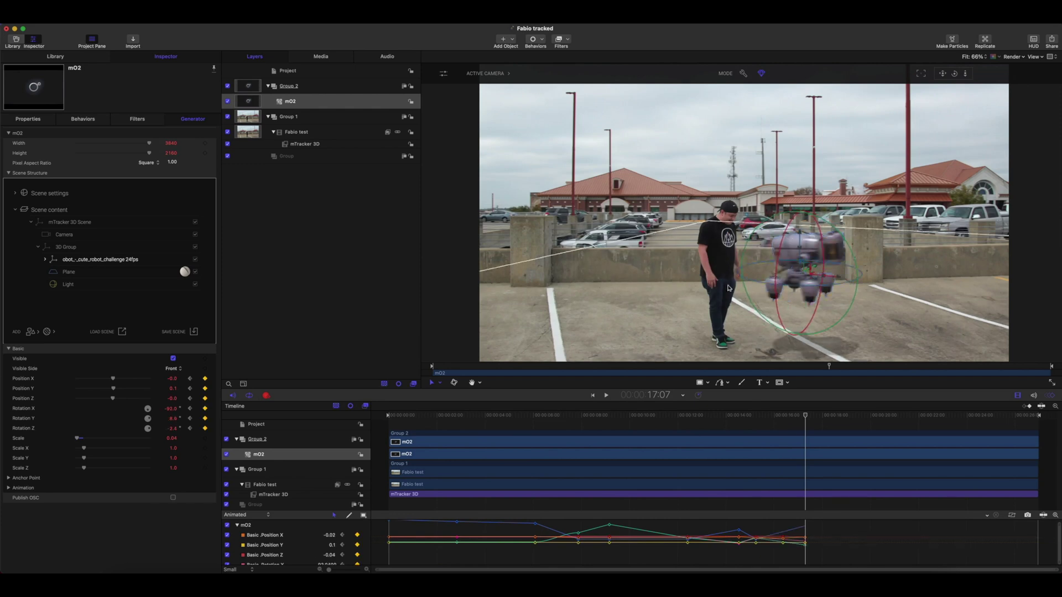
drag(791, 260, 821, 300)
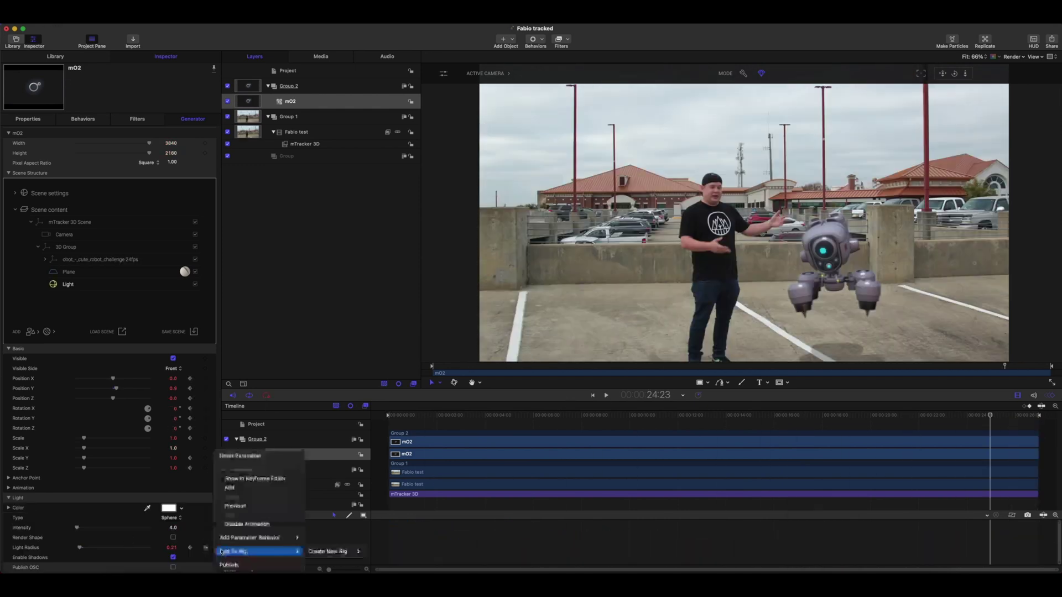
click(173, 528)
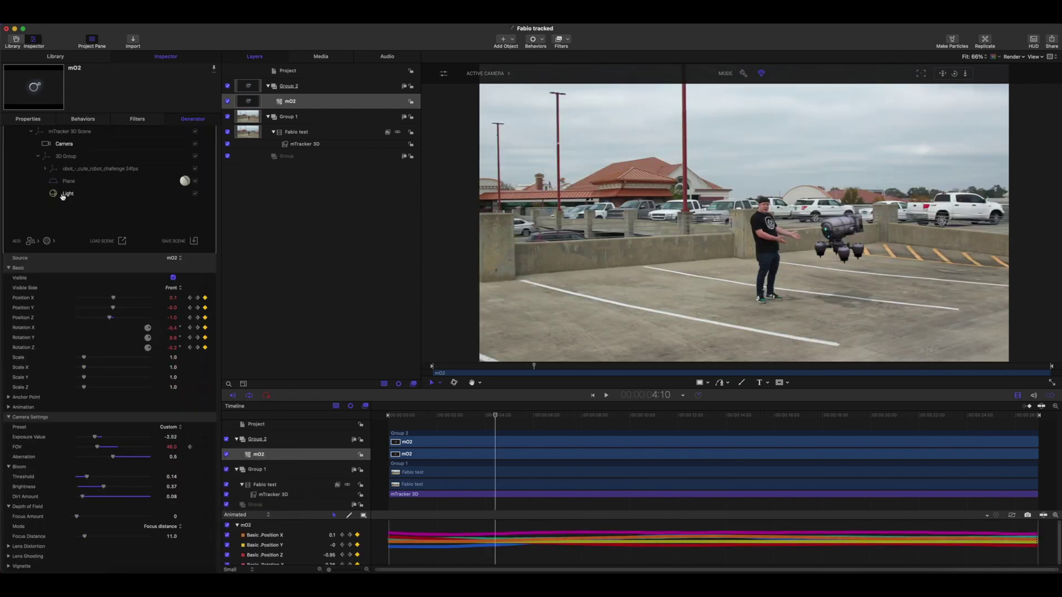
click(63, 195)
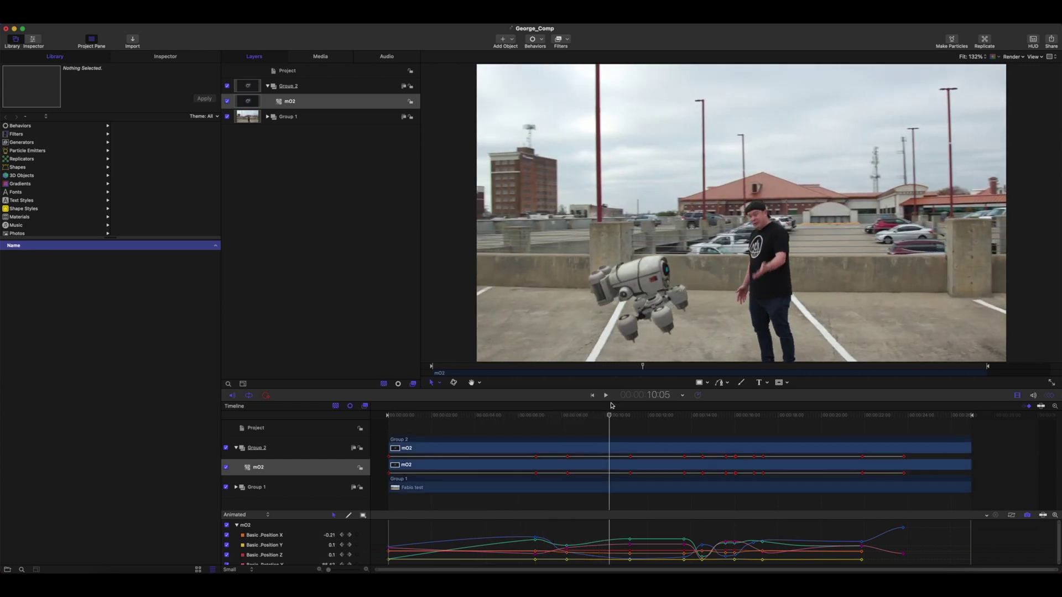
Enlarge the Keyframe Editor, keep the Rotation Y peak keyframe Bezier, and level its handle.
drag(611, 392, 611, 306)
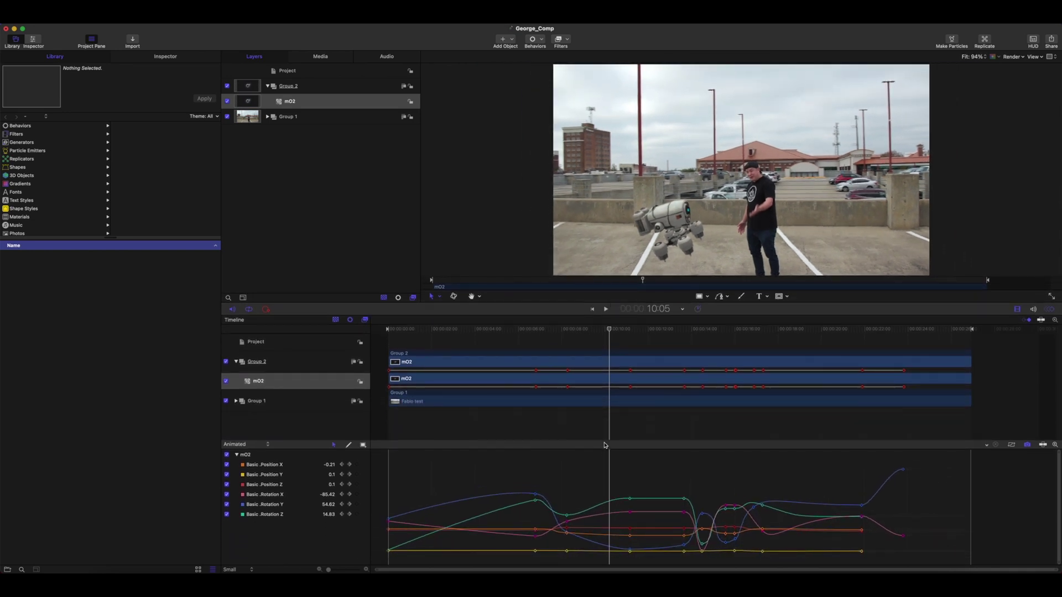
drag(604, 441, 601, 355)
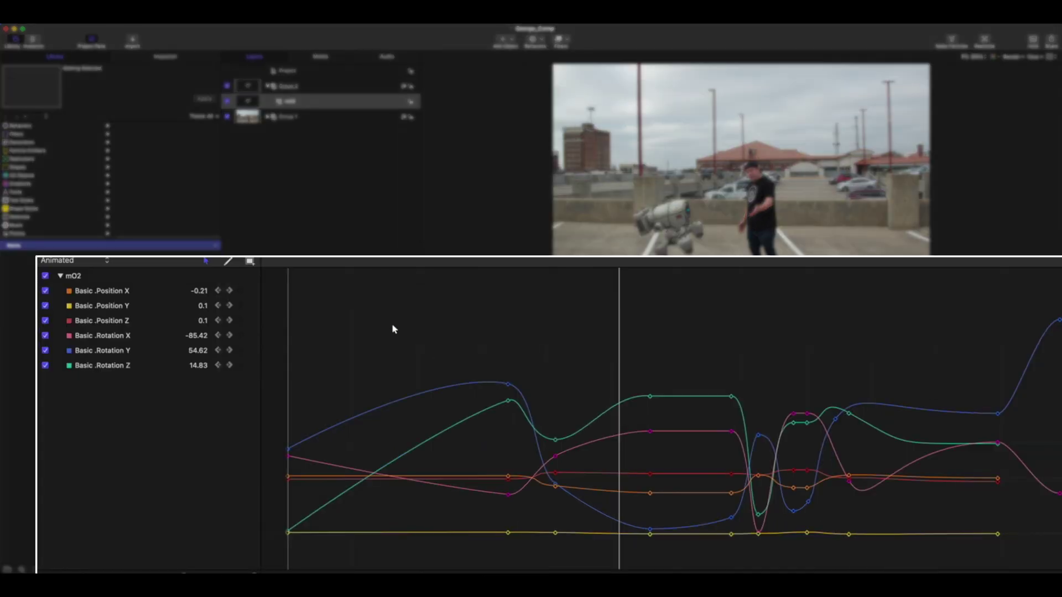
drag(443, 332, 522, 539)
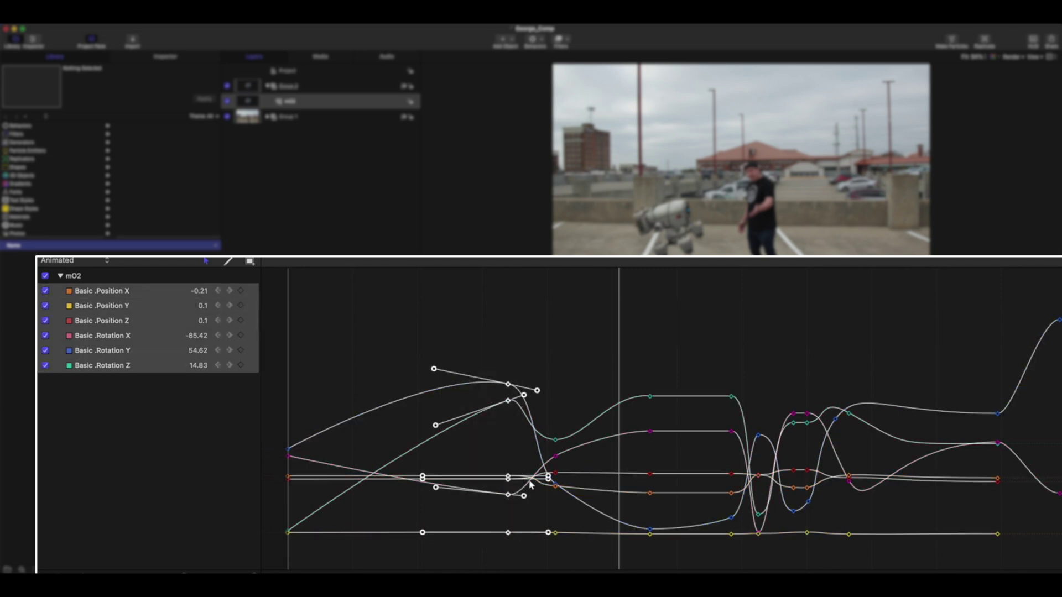
click(517, 357)
click(508, 384)
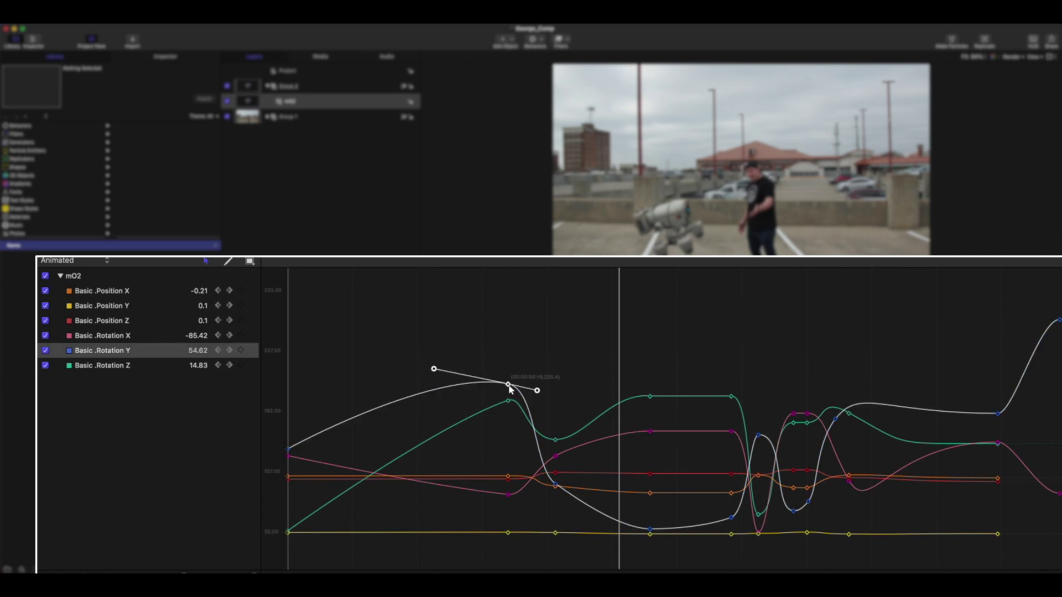
right_click(509, 389)
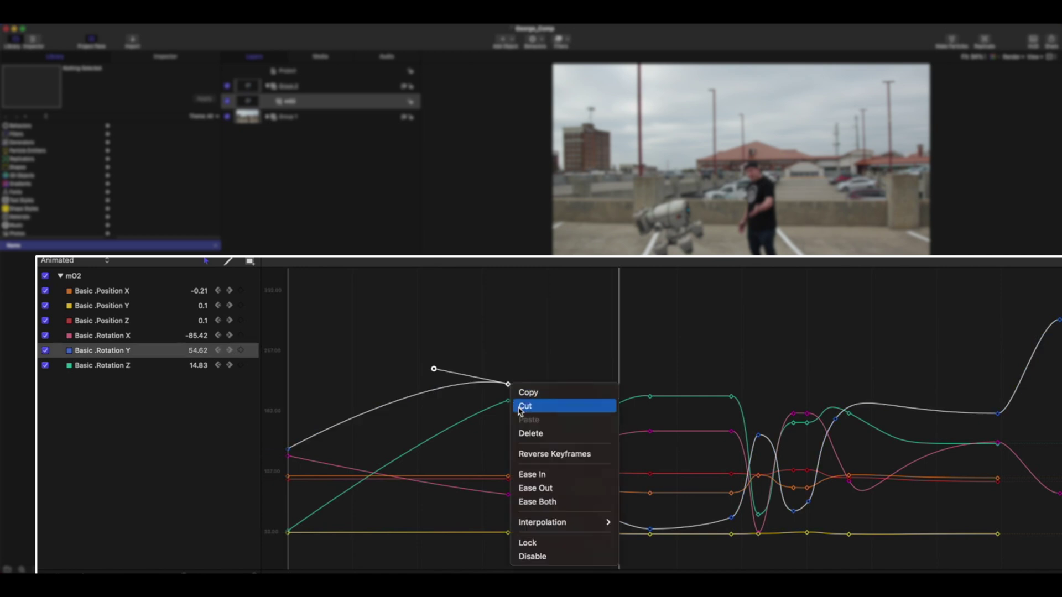
mouse_move(535, 522)
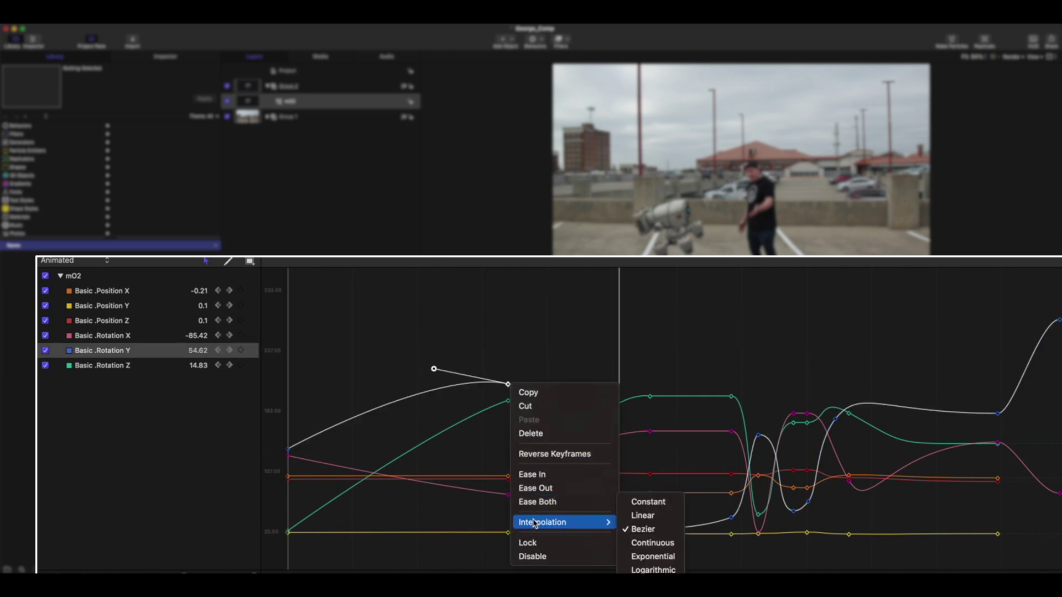
click(662, 532)
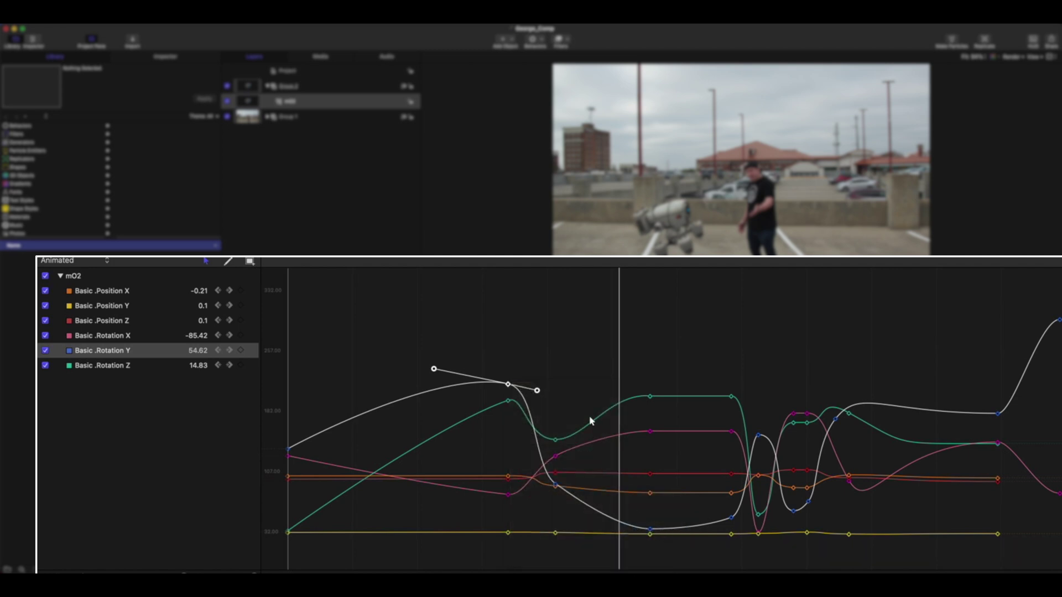
drag(537, 392, 535, 390)
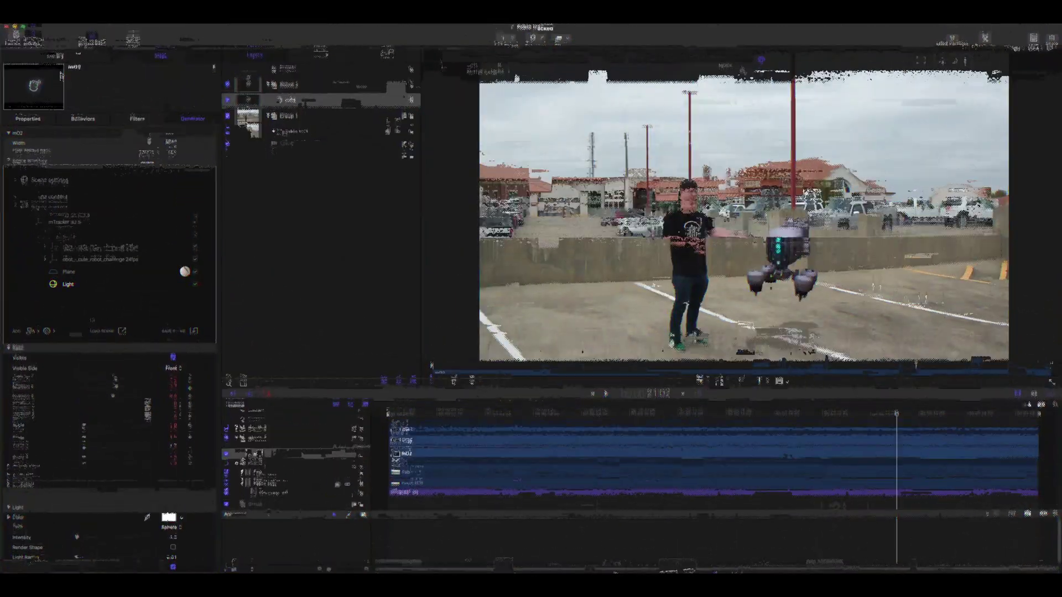
Set the scene's Environment to the CLOUDY > Playground map from the Environment Library.
click(16, 194)
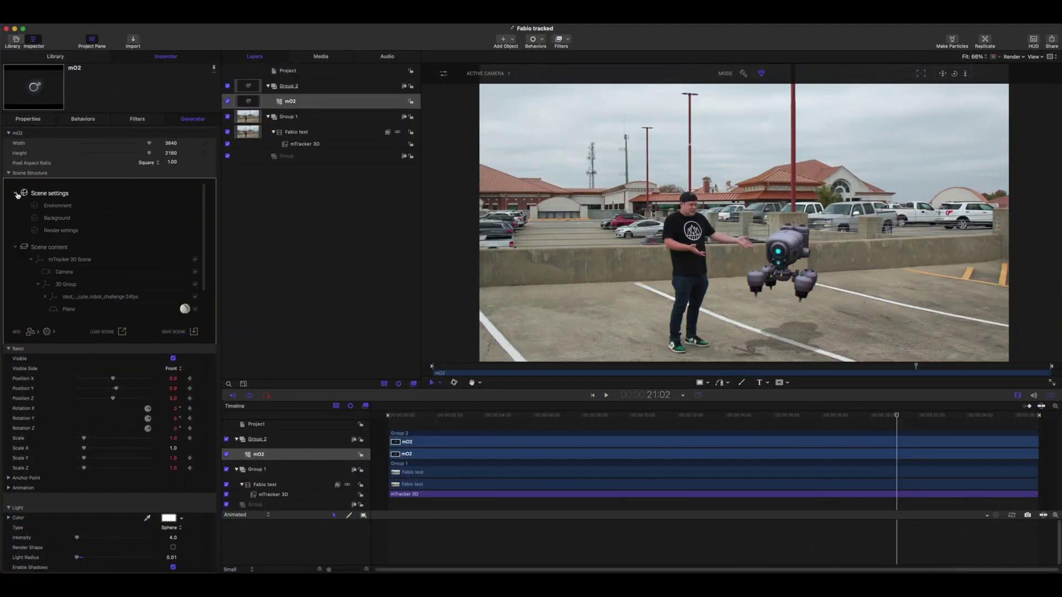
click(50, 205)
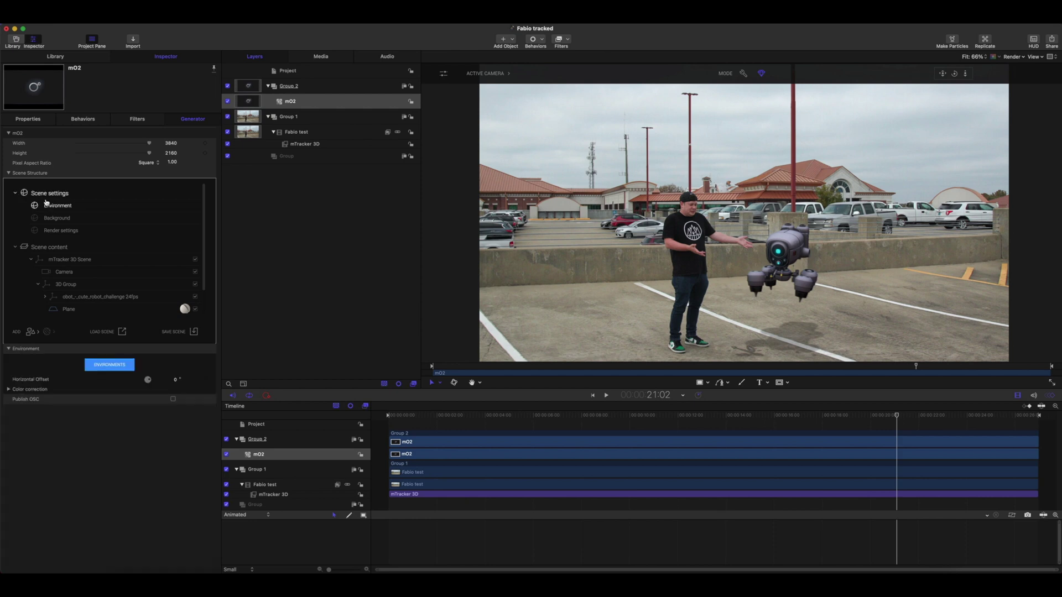
click(119, 369)
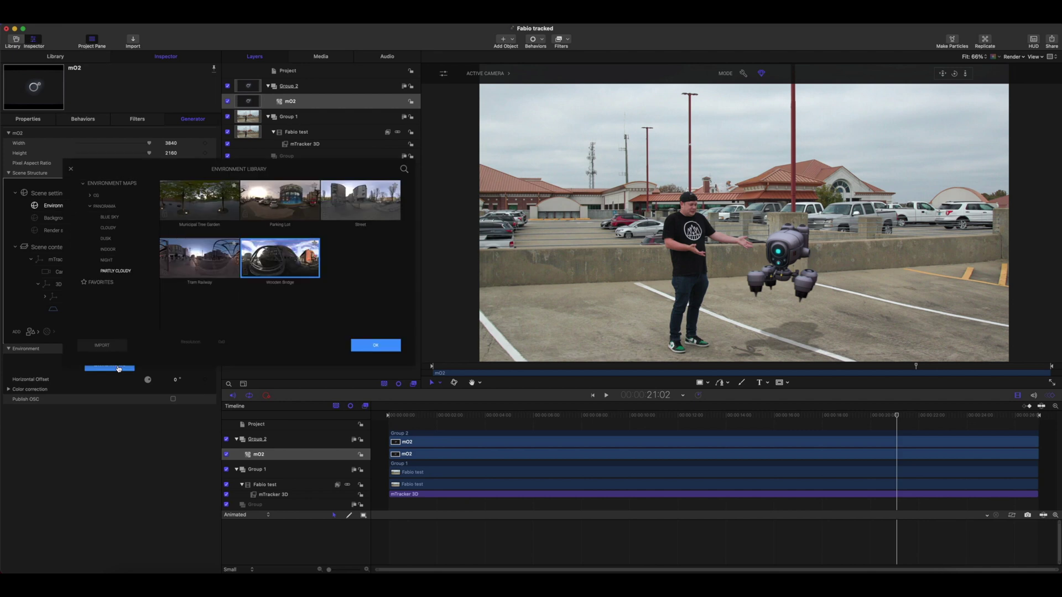
click(108, 228)
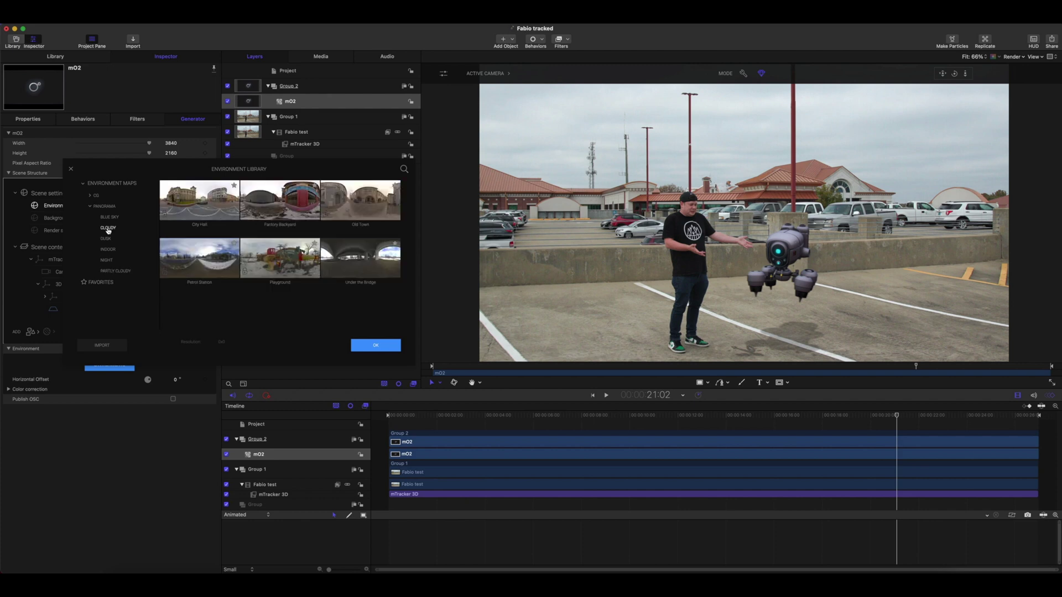
click(266, 263)
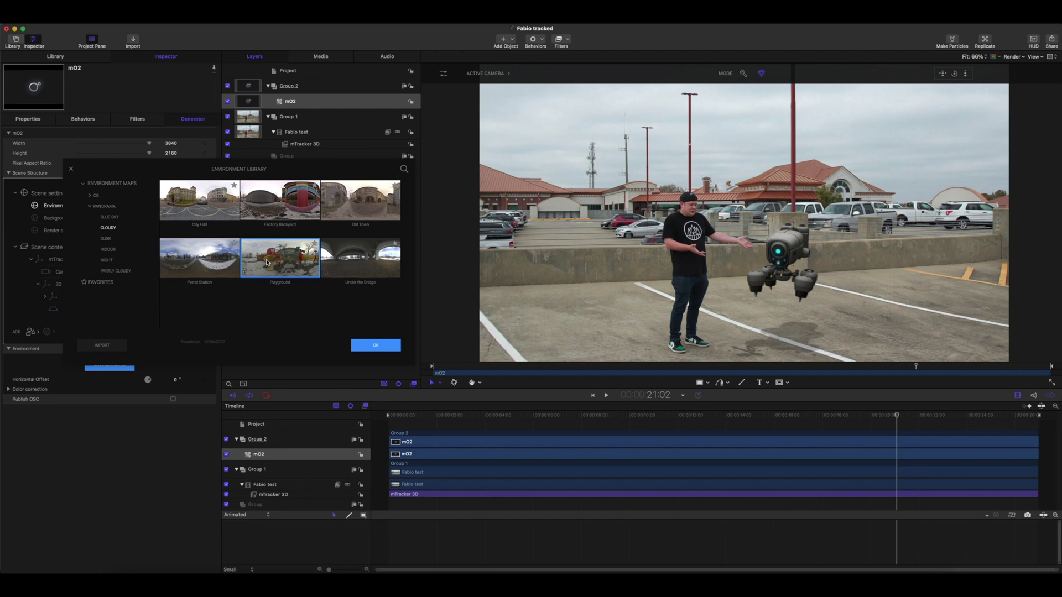
click(374, 346)
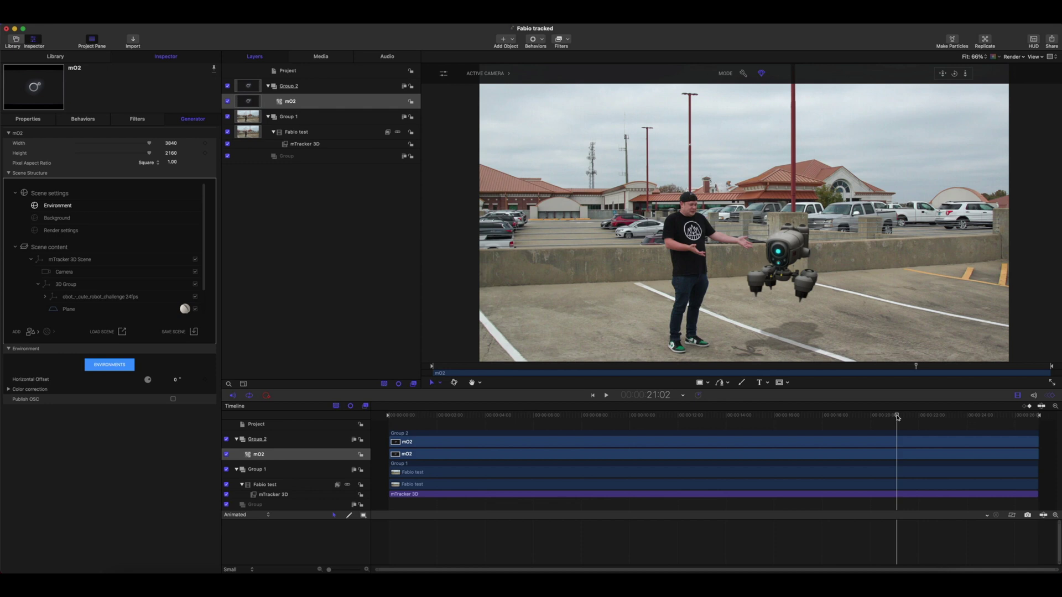
drag(897, 417, 753, 414)
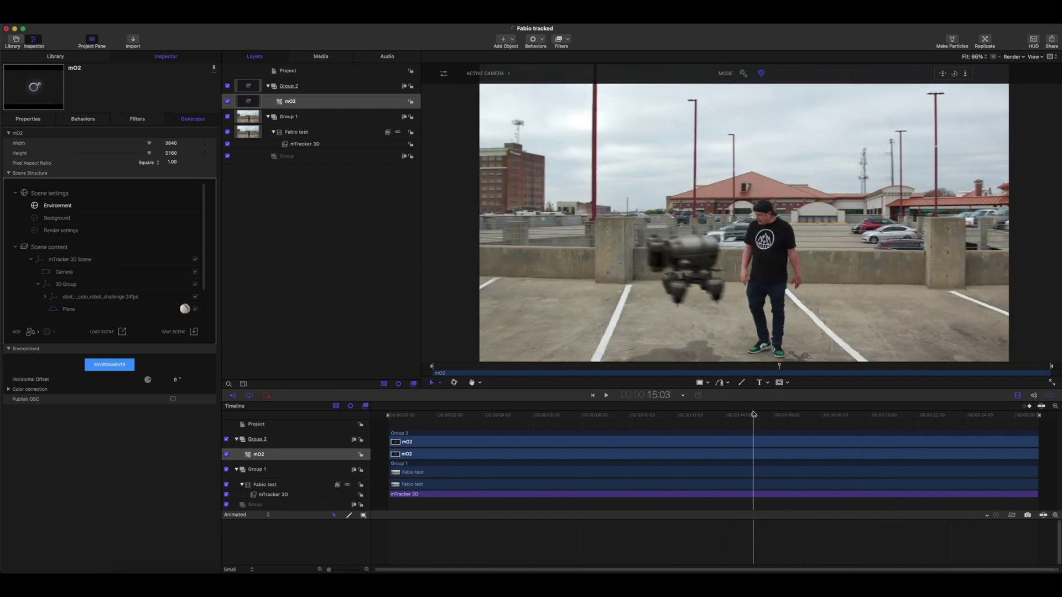
Duplicate the scene light, make the copy Ambient, and set its intensity to 280.
key(Home)
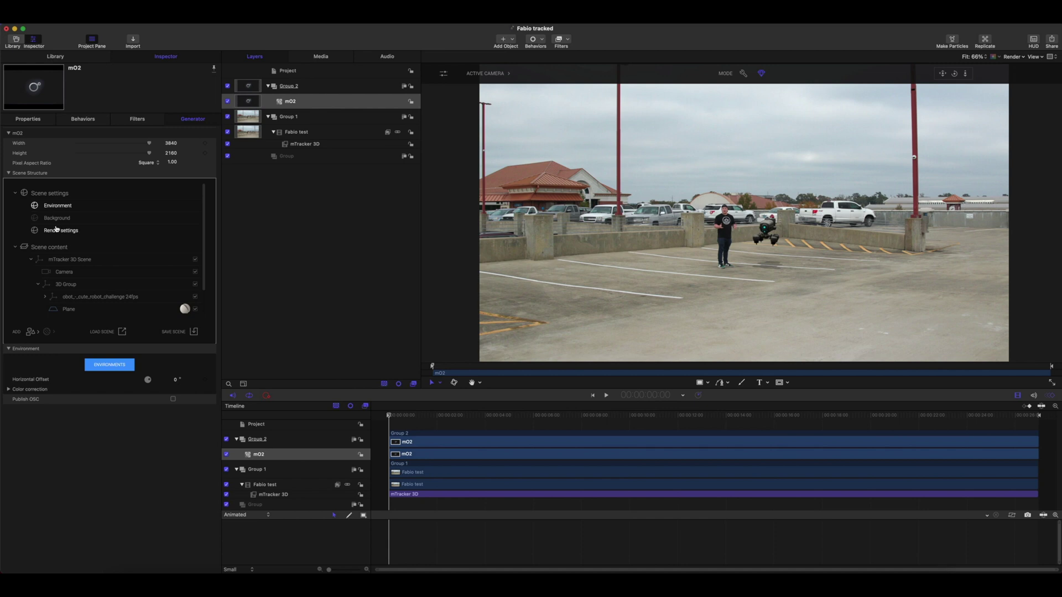
scroll(54, 297, down, 2)
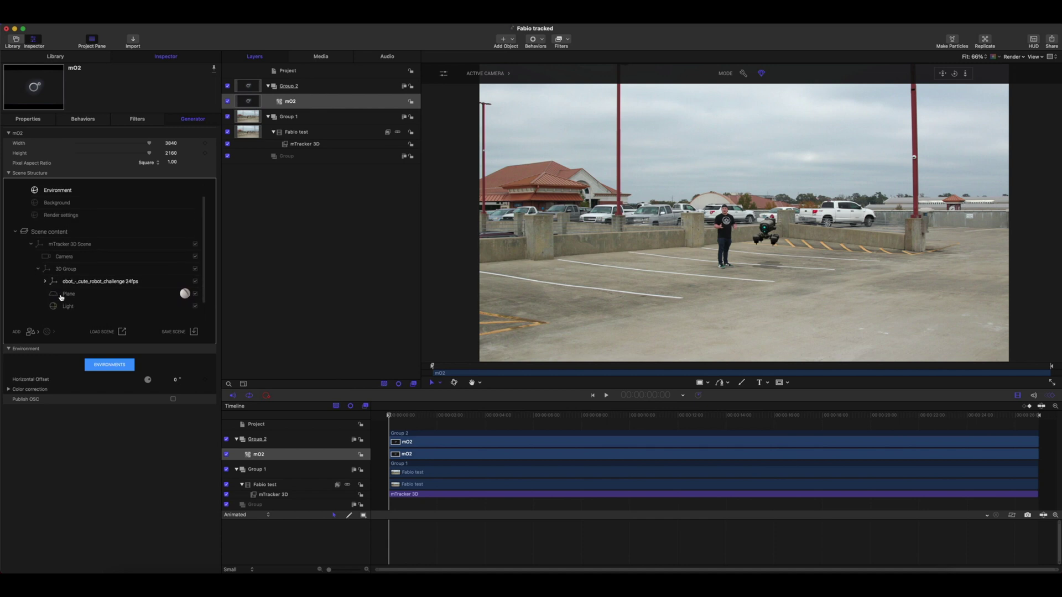
scroll(59, 305, down, 1)
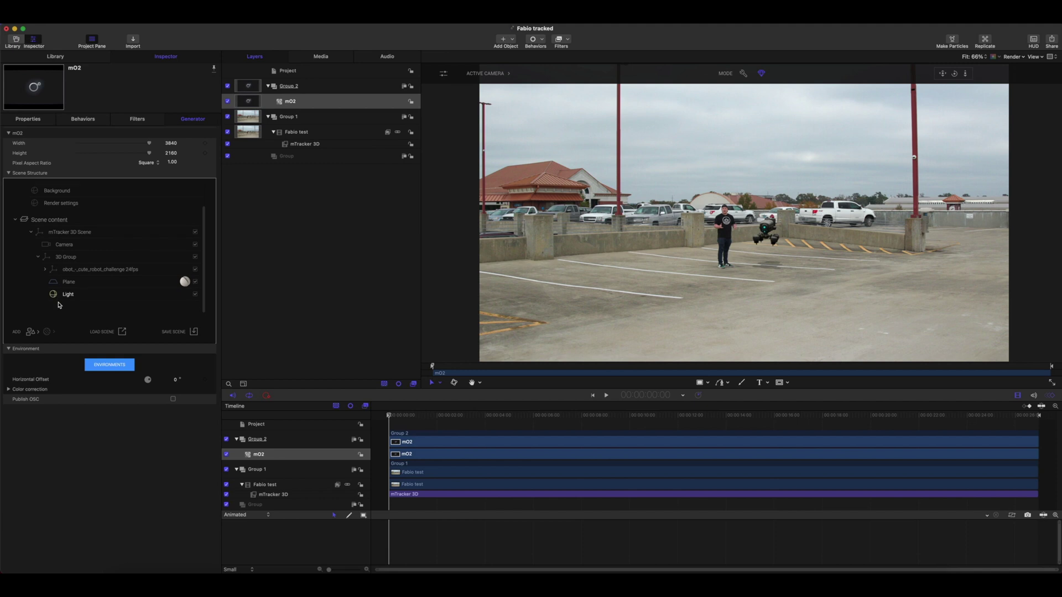
right_click(59, 297)
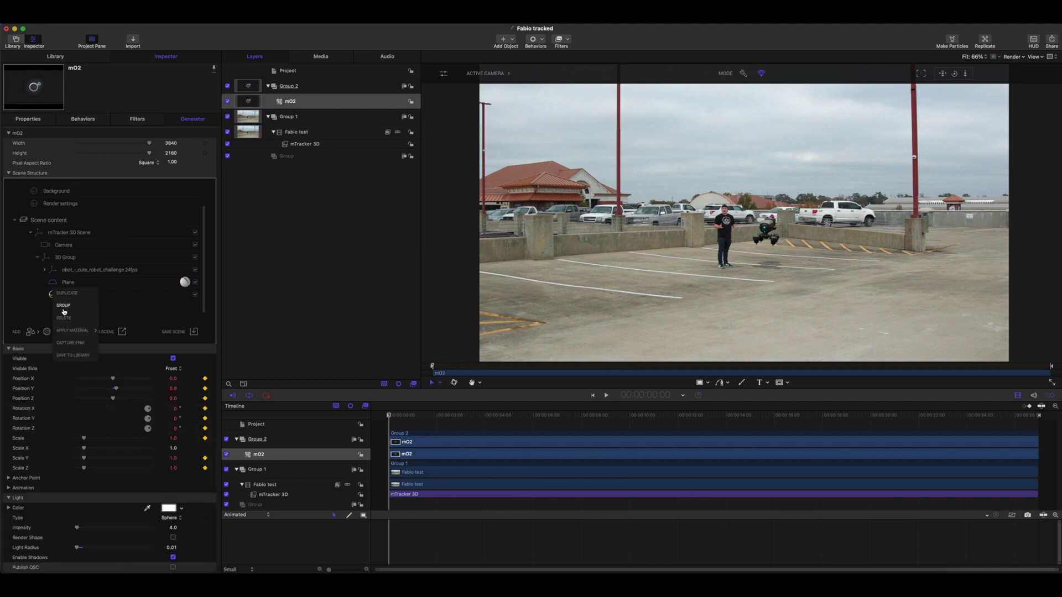
click(67, 294)
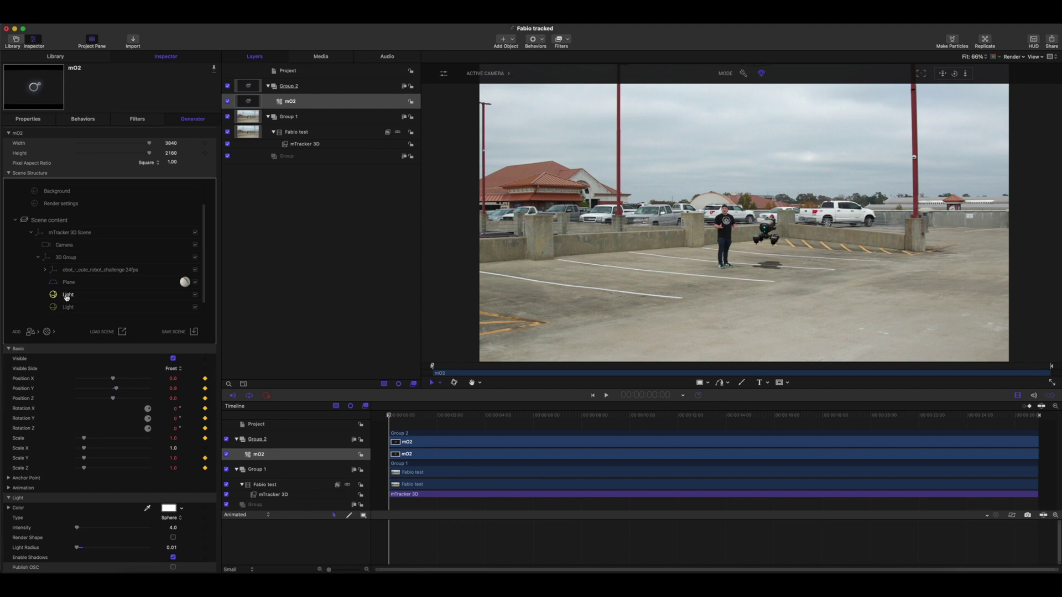
click(170, 518)
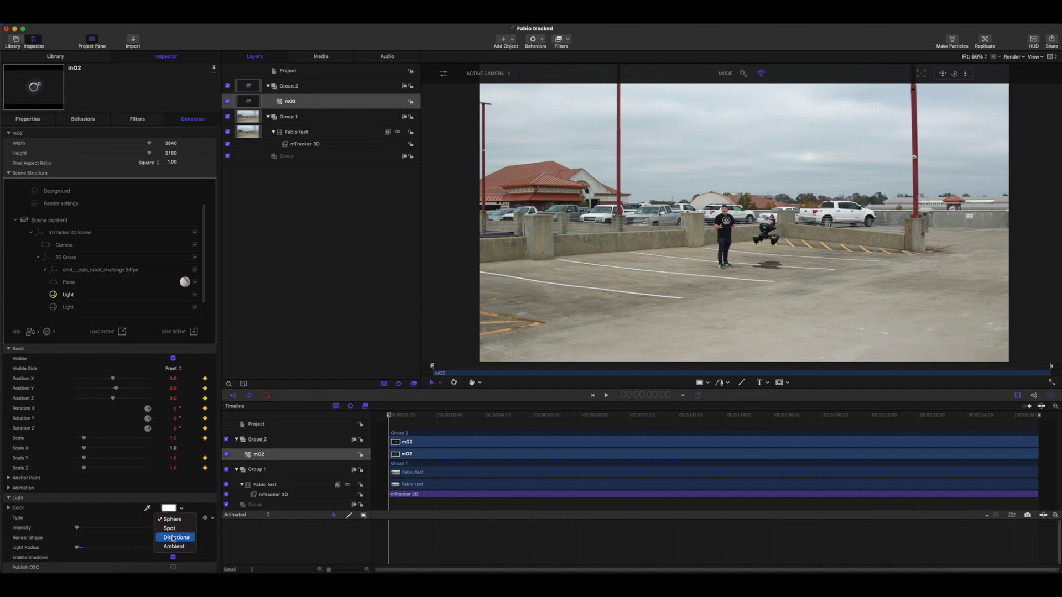
key(Escape)
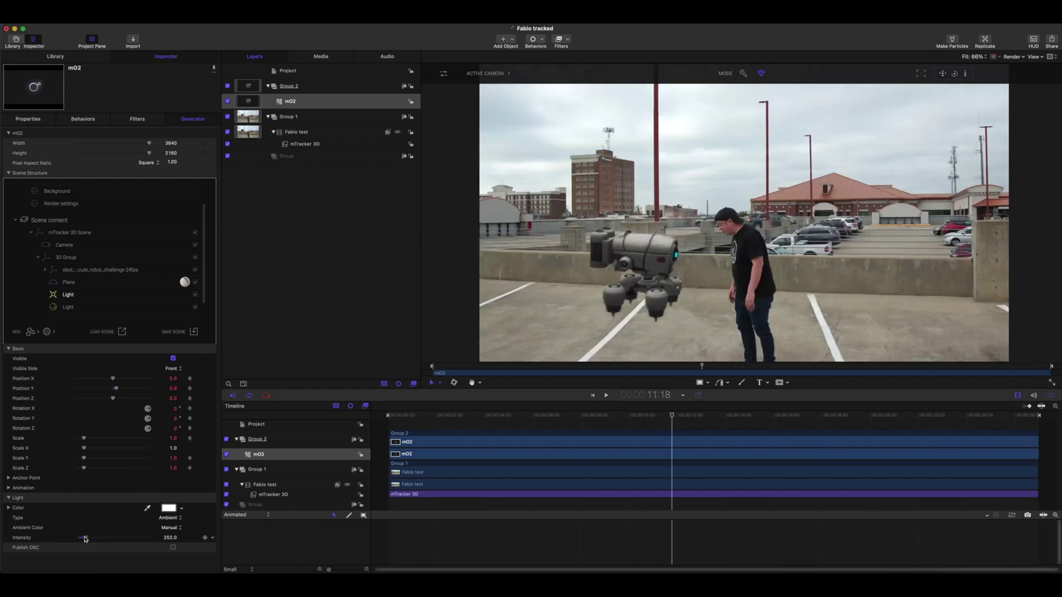
drag(84, 539, 87, 539)
drag(672, 416, 869, 420)
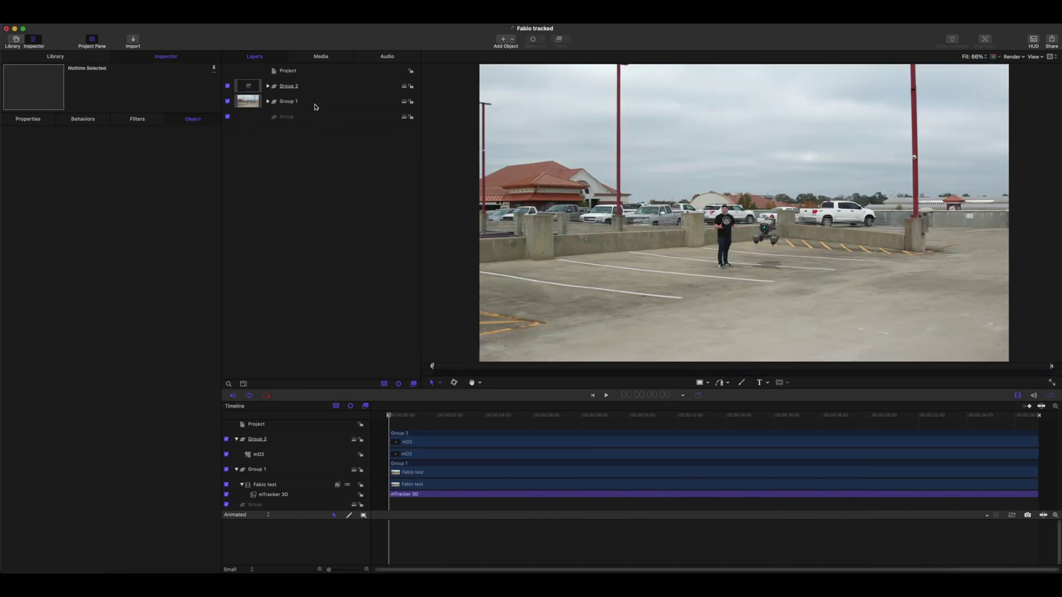
Group Group 1 and Group 2 into a new group and apply mFilmLook to it.
right_click(317, 86)
click(341, 146)
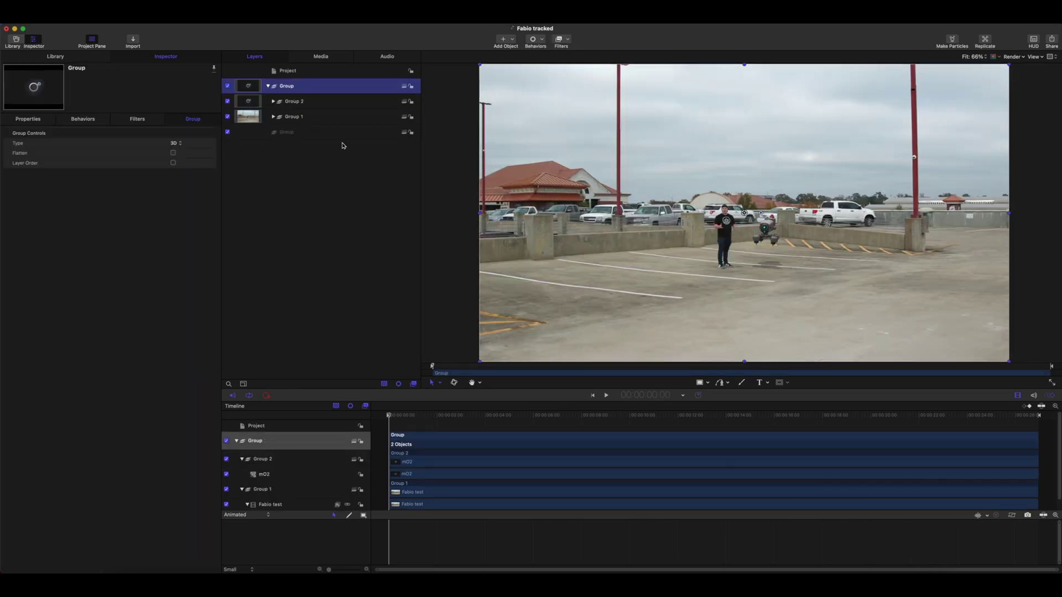
double_click(357, 82)
click(561, 40)
click(698, 415)
scroll(127, 275, down, 2)
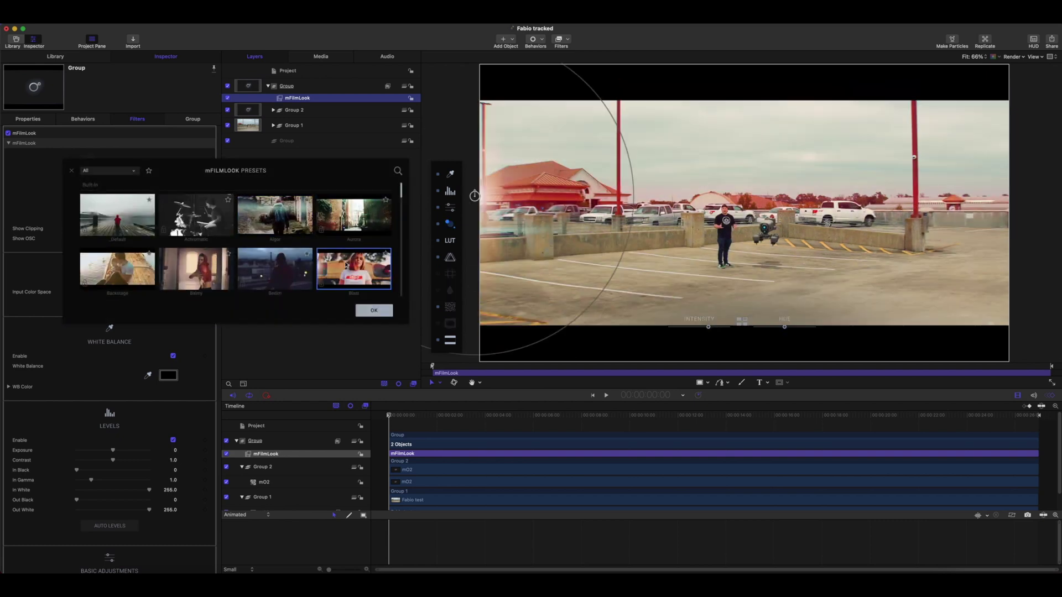